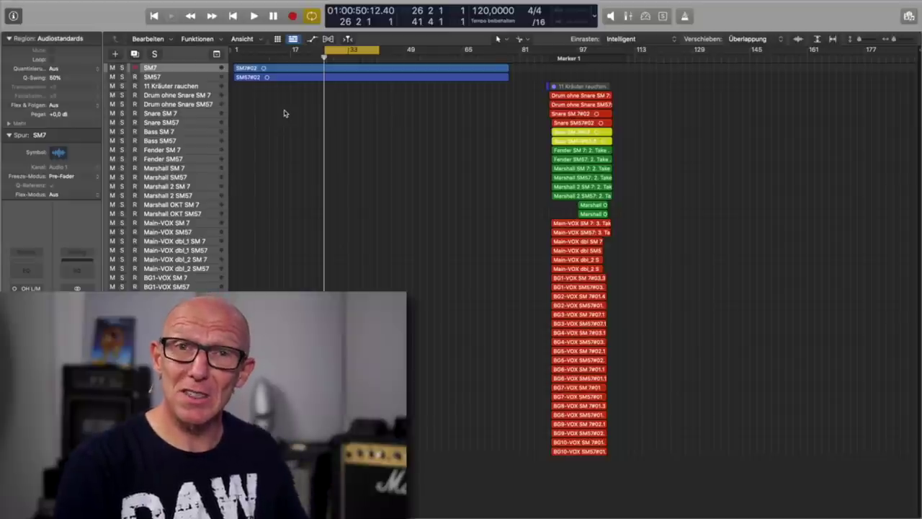
# - Show the mixer, inspect the Youlean Loudness Meter 2 on the Stereo Out channel, and close the plug-in window
pyautogui.keyDown('ctrl'); pyautogui.keyDown('alt'); pyautogui.click(355, 108); pyautogui.keyUp('alt'); pyautogui.keyUp('ctrl')
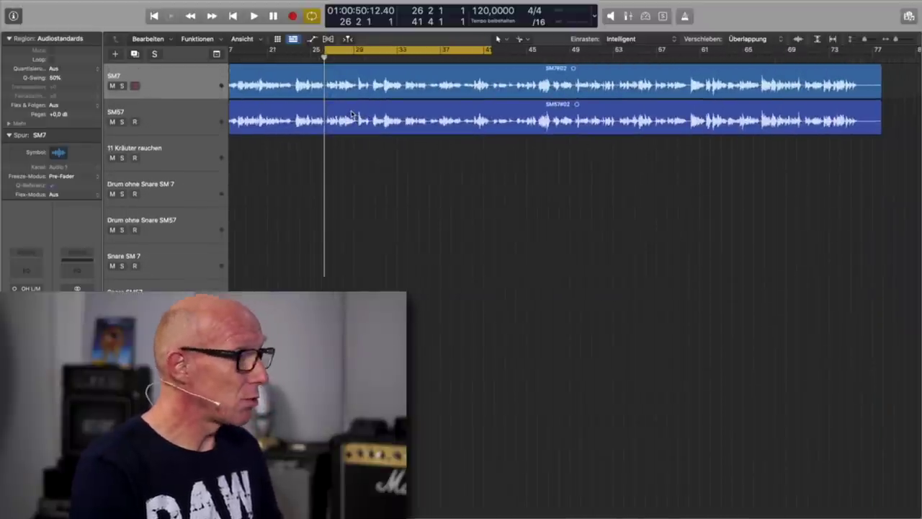
pyautogui.press('x')
pyautogui.hscroll(10, 613, 388)
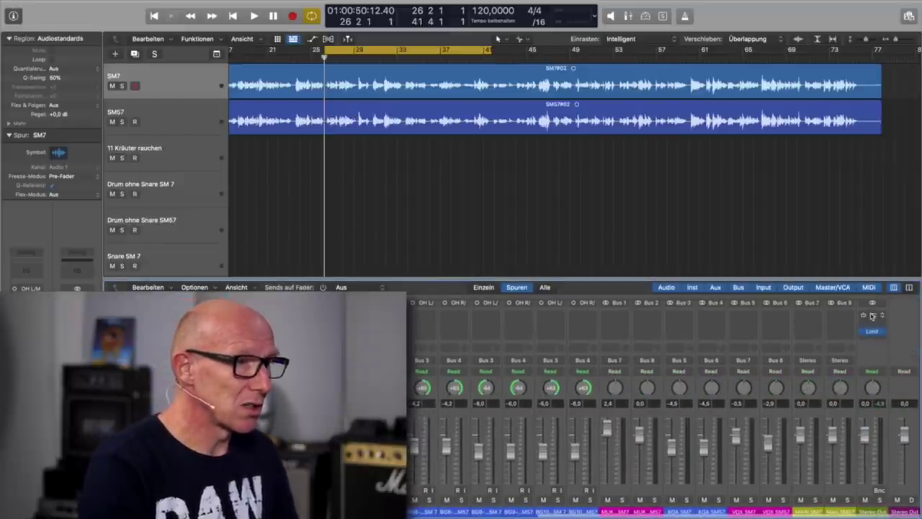
pyautogui.click(873, 315)
pyautogui.moveTo(498, 131); pyautogui.dragTo(603, 157)
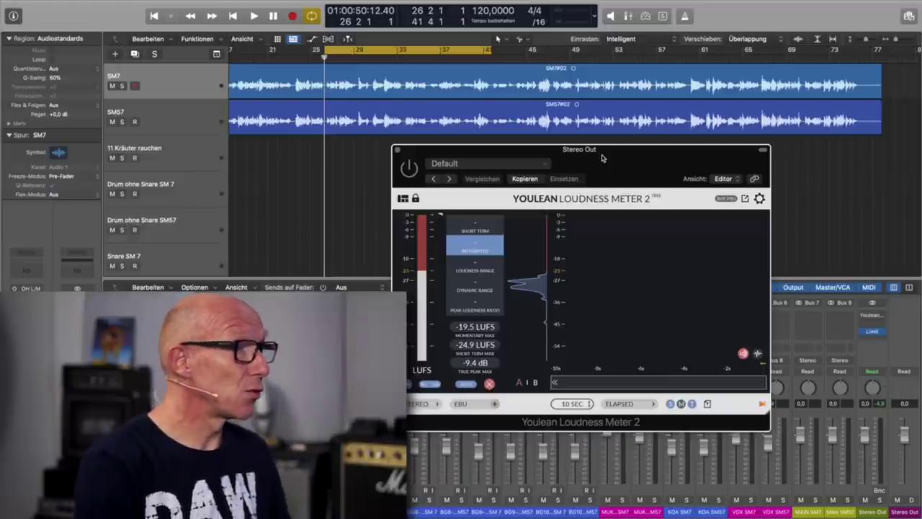
pyautogui.click(397, 152)
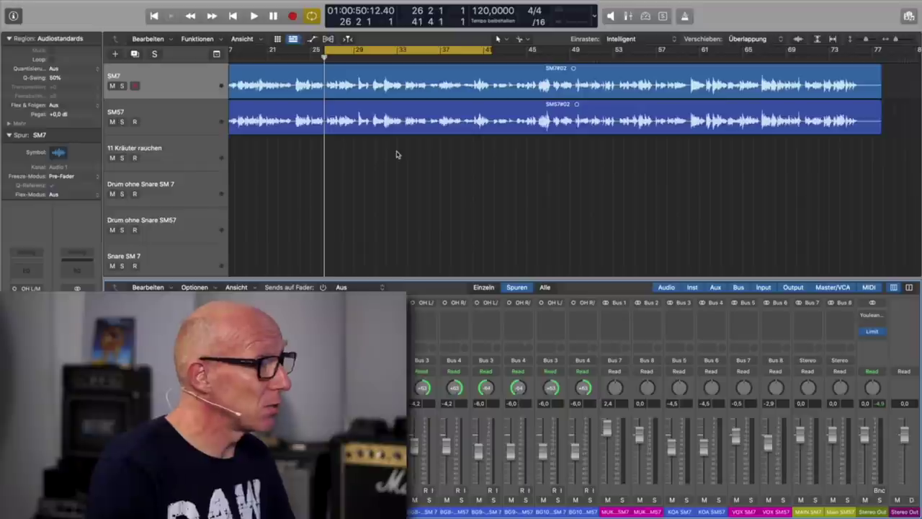
# - Enlarge the SM7 and SM57 waveforms and check the gain setting of each of the two regions
pyautogui.press('z')
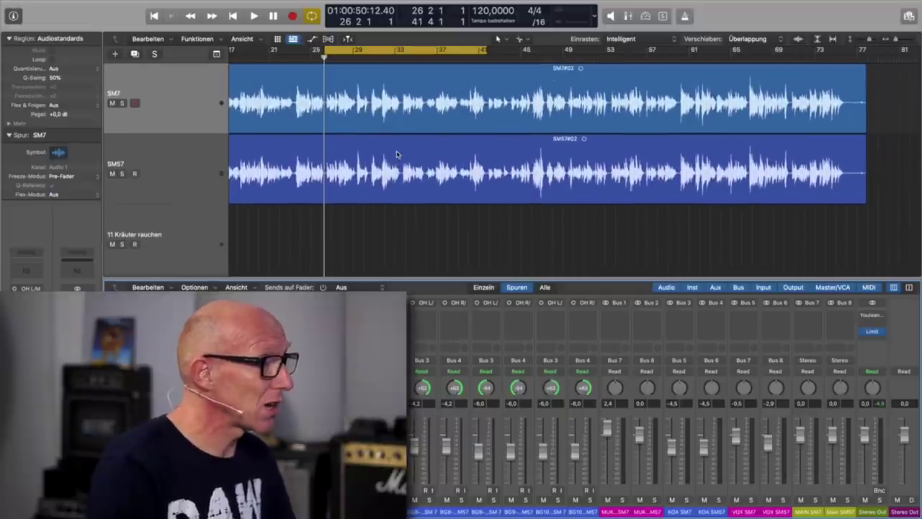
pyautogui.moveTo(415, 226); pyautogui.dragTo(569, 94)
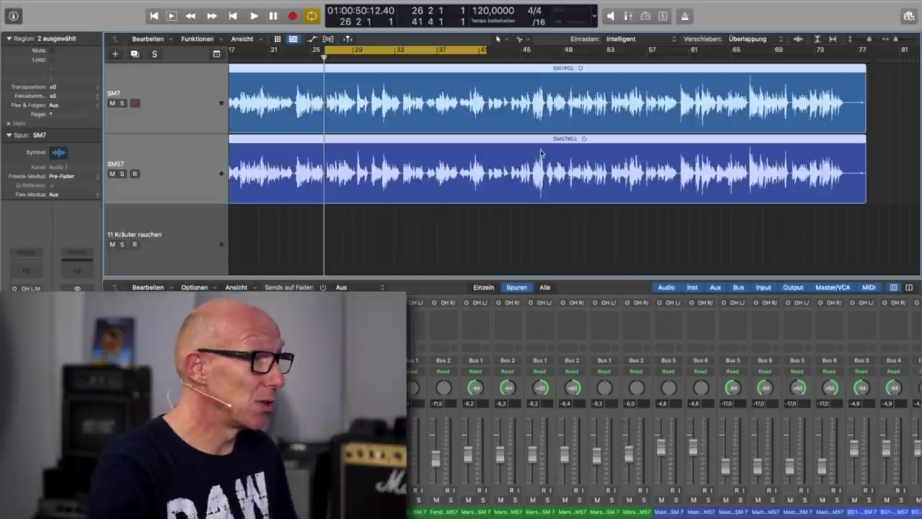
pyautogui.click(347, 251)
pyautogui.click(368, 196)
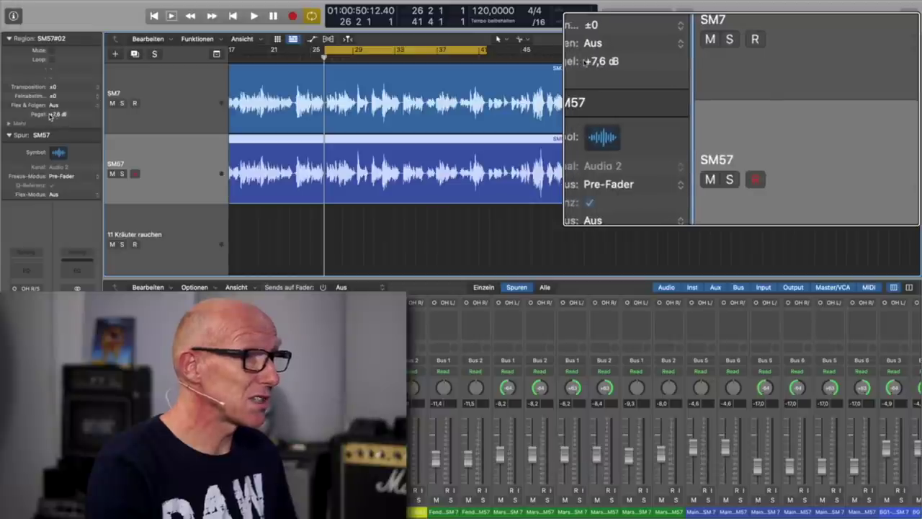
pyautogui.click(189, 113)
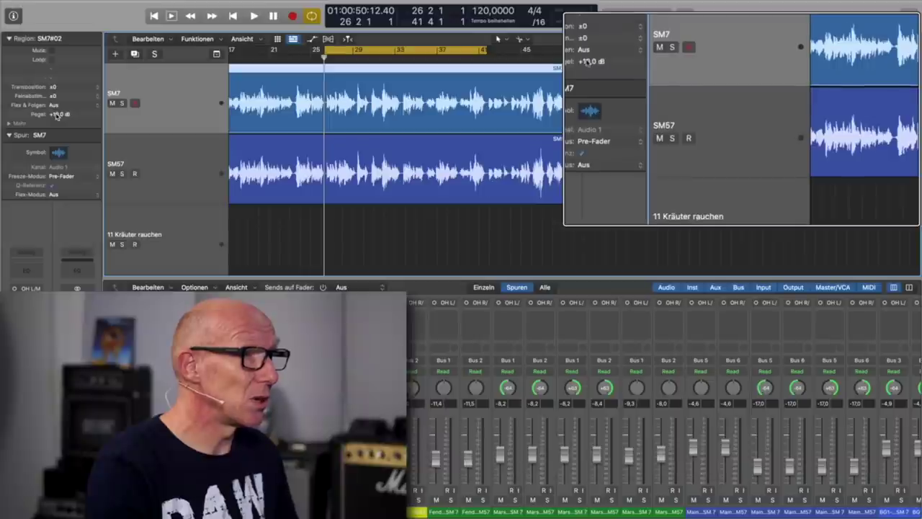
pyautogui.moveTo(58, 116)
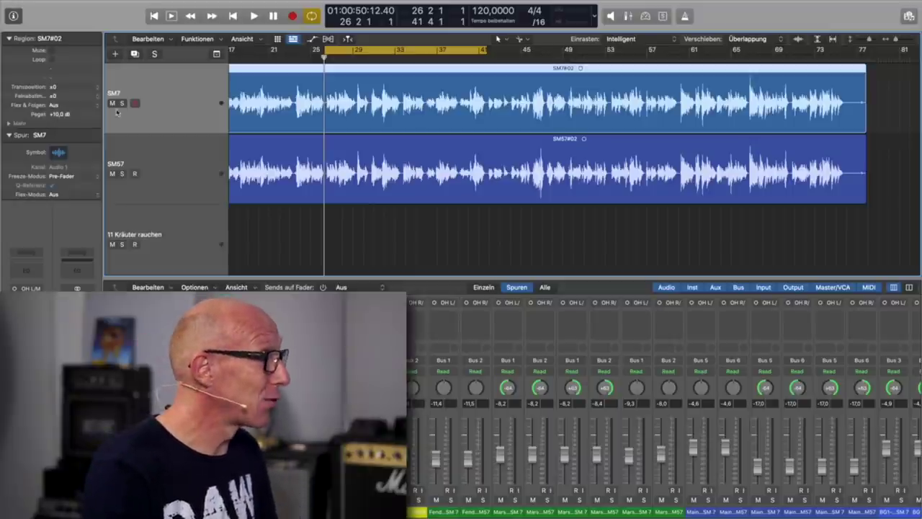
# - Play the cycle range while alternating solo between the SM7 and SM57 tracks to compare their sound, ending on the SM7
pyautogui.click(122, 103)
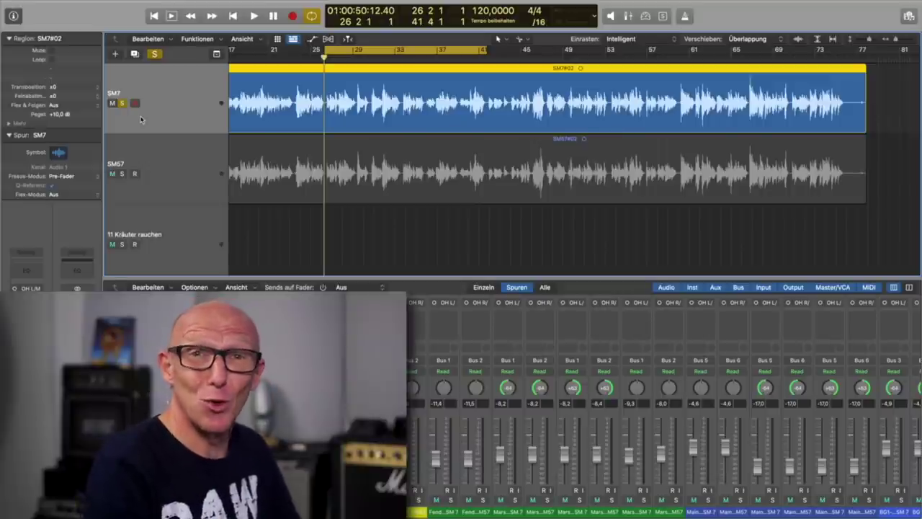
pyautogui.press('space')
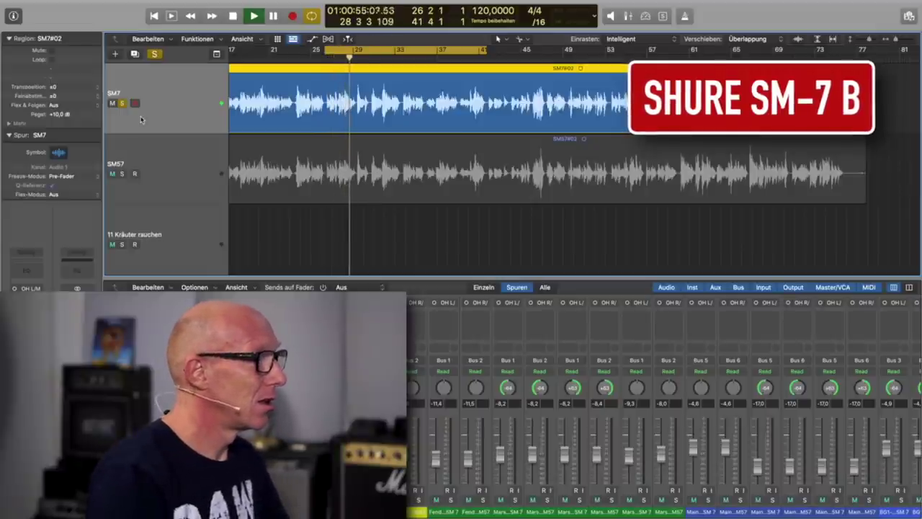
pyautogui.click(124, 173)
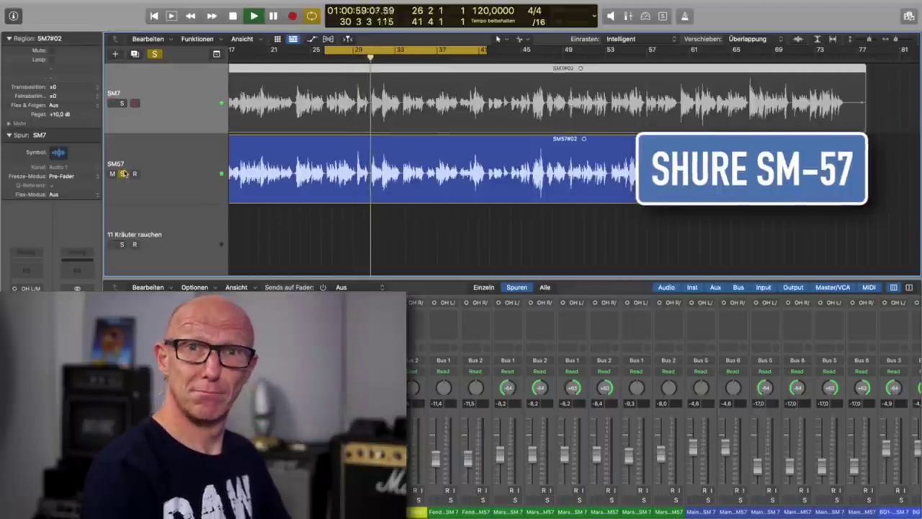
pyautogui.click(122, 104)
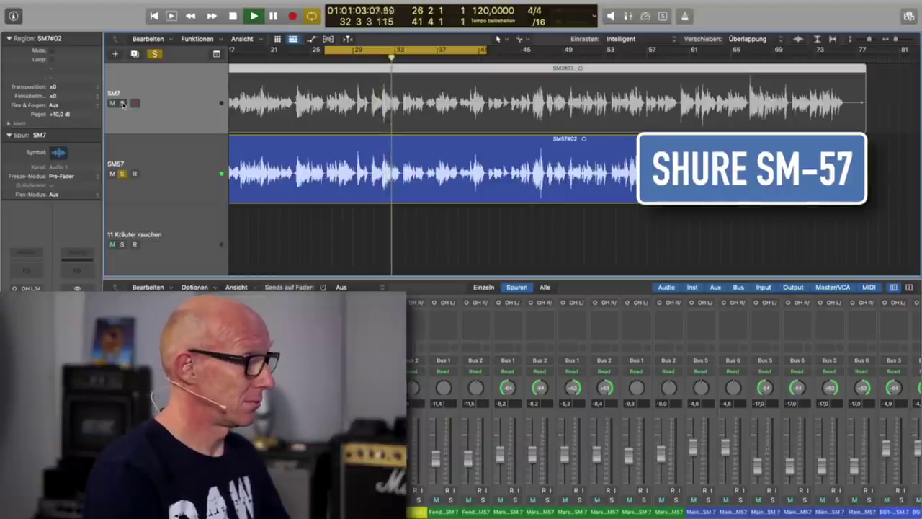
pyautogui.keyDown('alt'); pyautogui.click(122, 104); pyautogui.keyUp('alt')
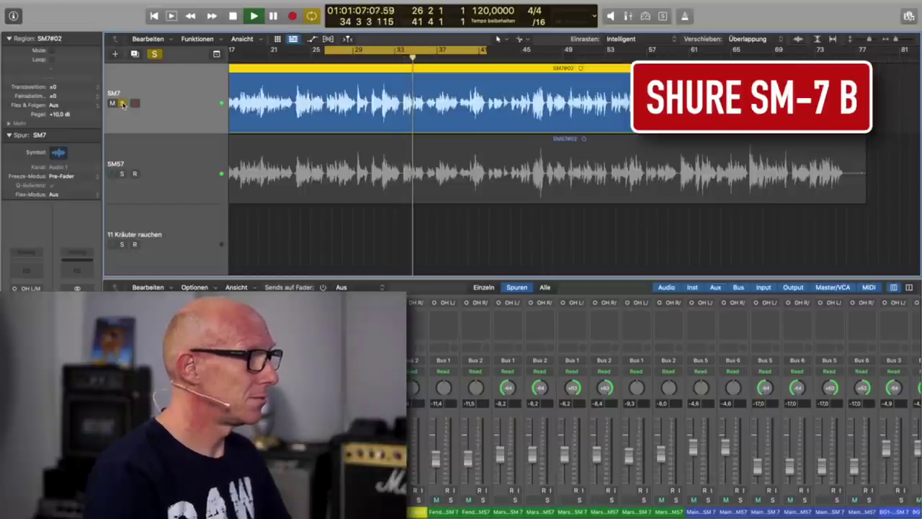
pyautogui.keyDown('alt'); pyautogui.click(122, 174); pyautogui.keyUp('alt')
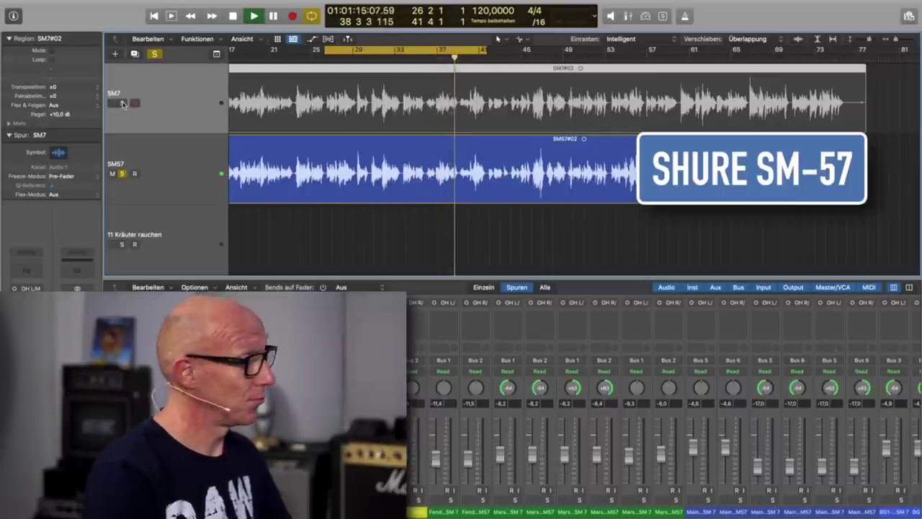
pyautogui.keyDown('alt'); pyautogui.click(121, 103); pyautogui.keyUp('alt')
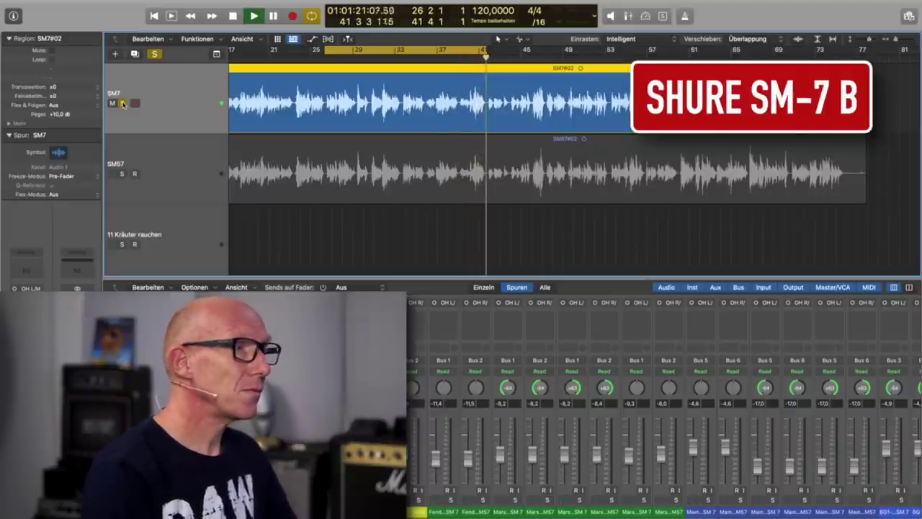
pyautogui.press('space')
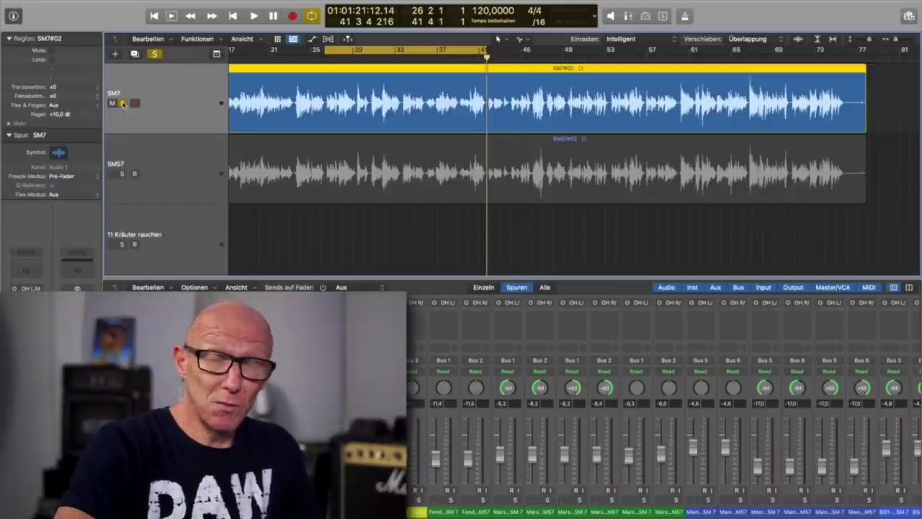
pyautogui.click(123, 103)
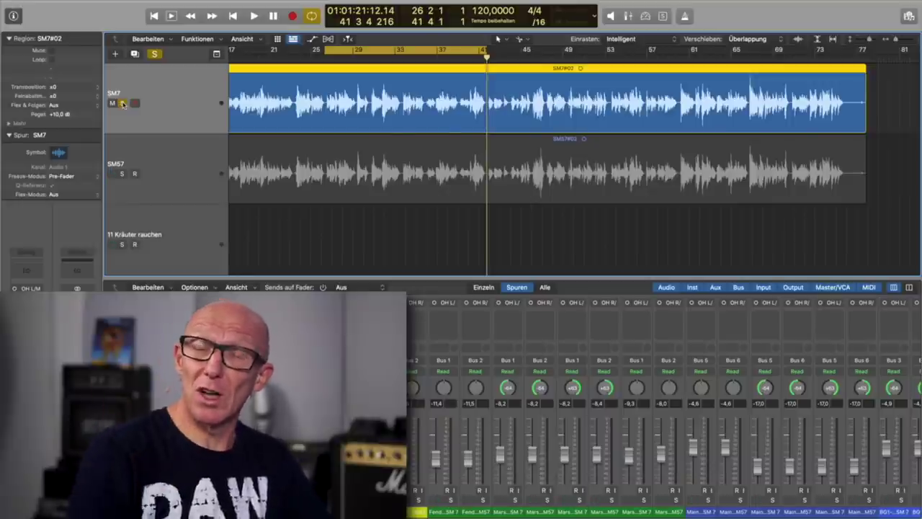
pyautogui.click(123, 104)
pyautogui.click(123, 104)
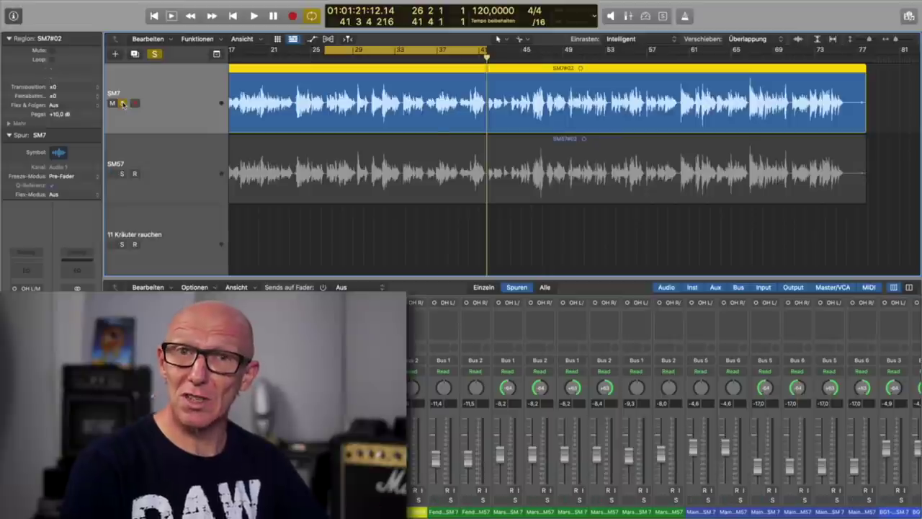
pyautogui.click(123, 104)
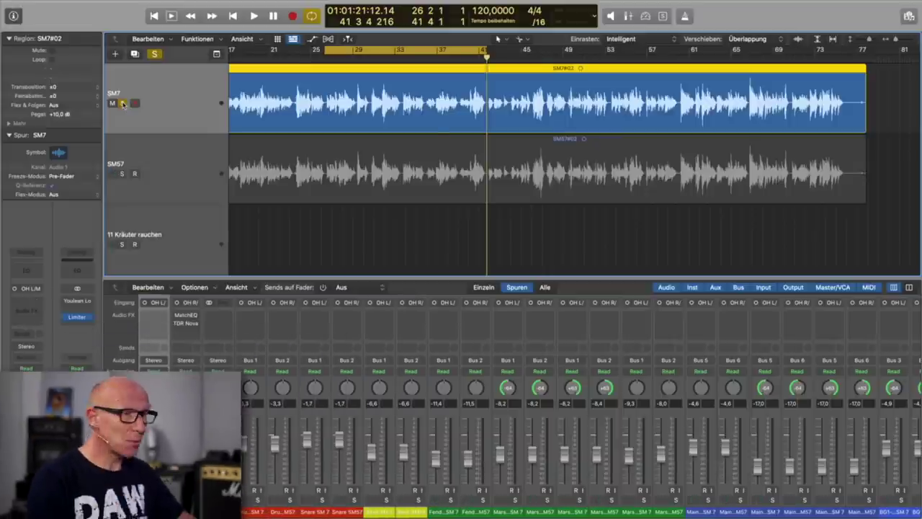
pyautogui.click(123, 103)
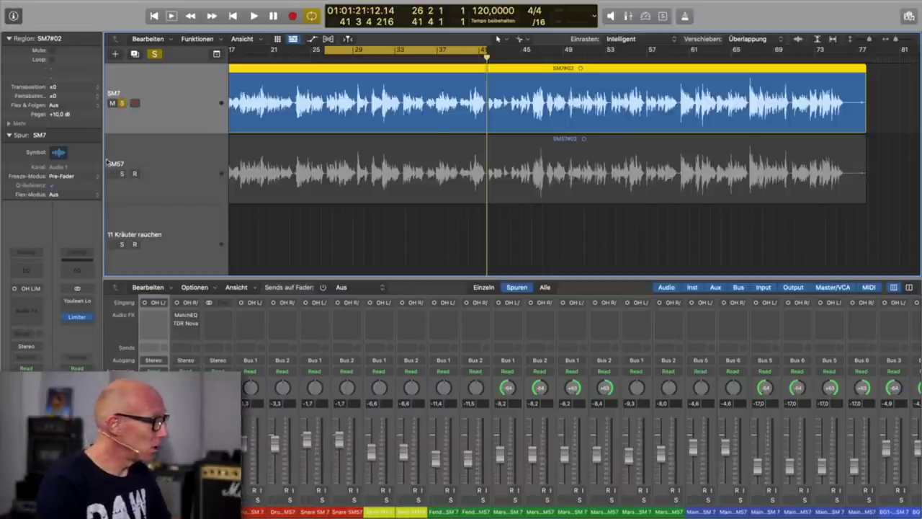
# - Open and activate the Match EQ on the SM57 channel, placing its window clear of the SM7 and SM57 track headers
pyautogui.click(186, 315)
pyautogui.moveTo(438, 130); pyautogui.dragTo(435, 93)
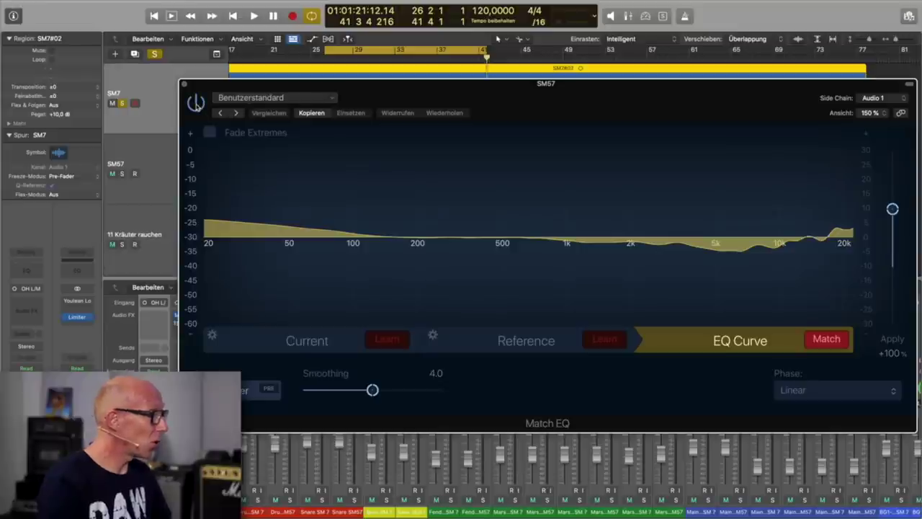
pyautogui.moveTo(229, 85); pyautogui.dragTo(242, 146)
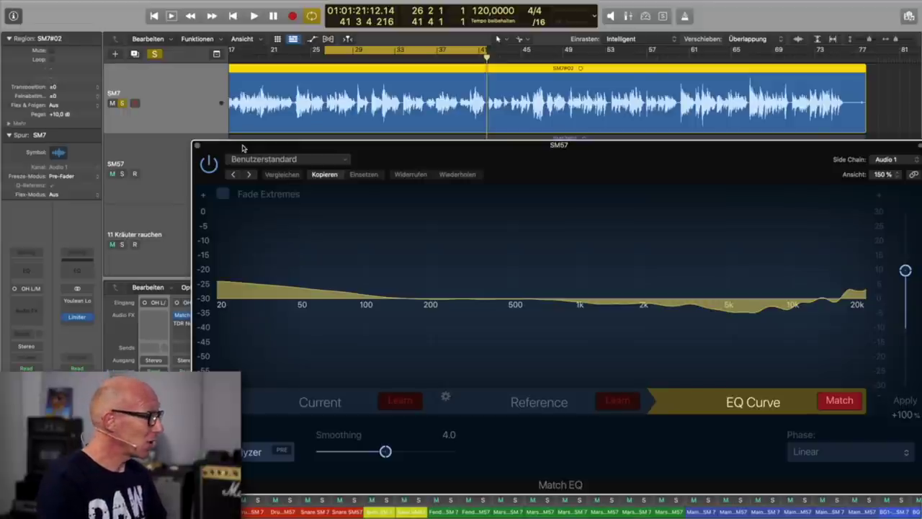
pyautogui.moveTo(258, 150); pyautogui.dragTo(307, 157)
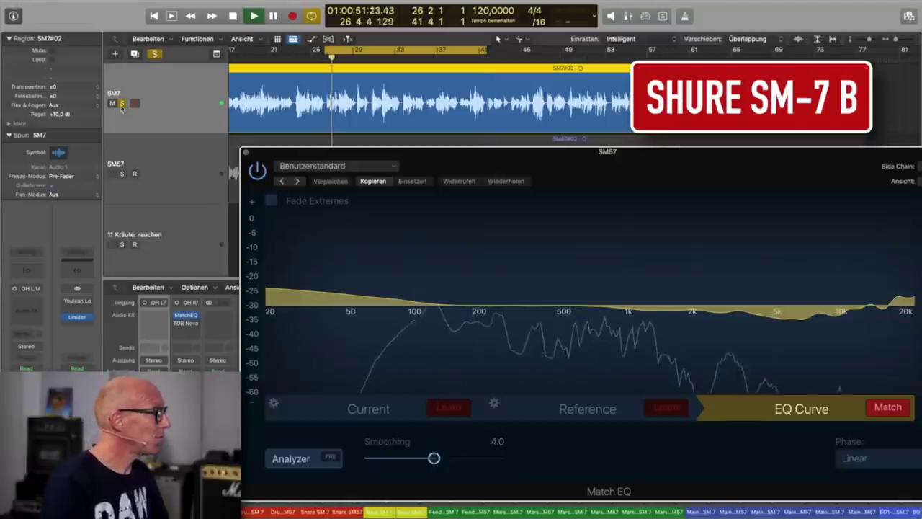
# - Compare the SM7 with the Match EQ-corrected SM57 during playback by alternating their solos, and stop on the SM57
pyautogui.click(123, 174)
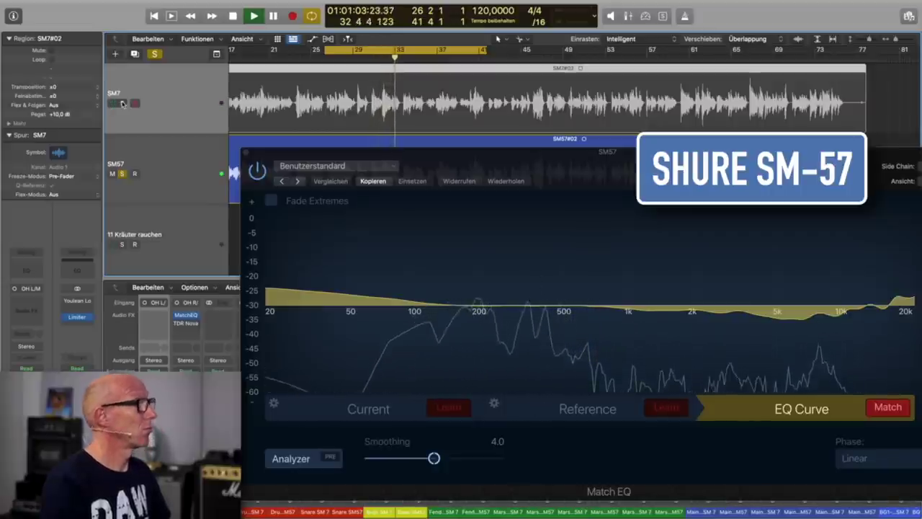
pyautogui.click(122, 103)
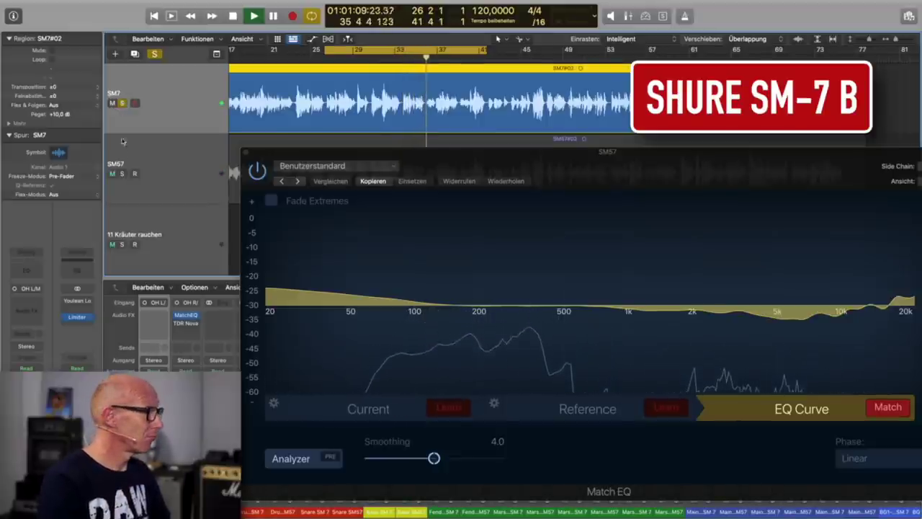
pyautogui.click(122, 175)
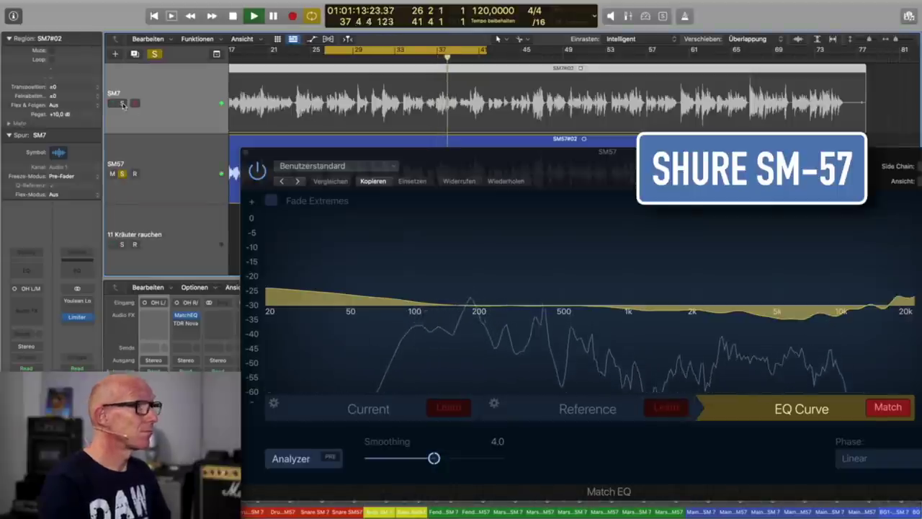
pyautogui.click(123, 104)
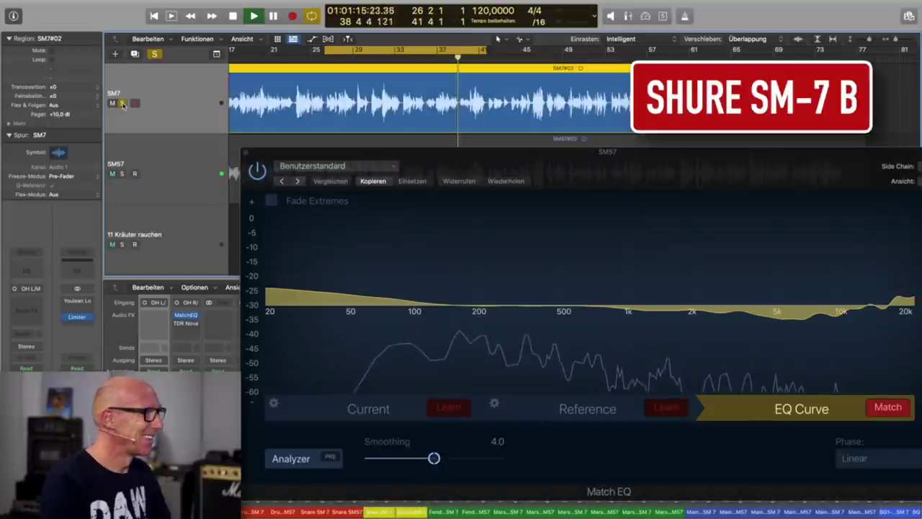
pyautogui.click(123, 174)
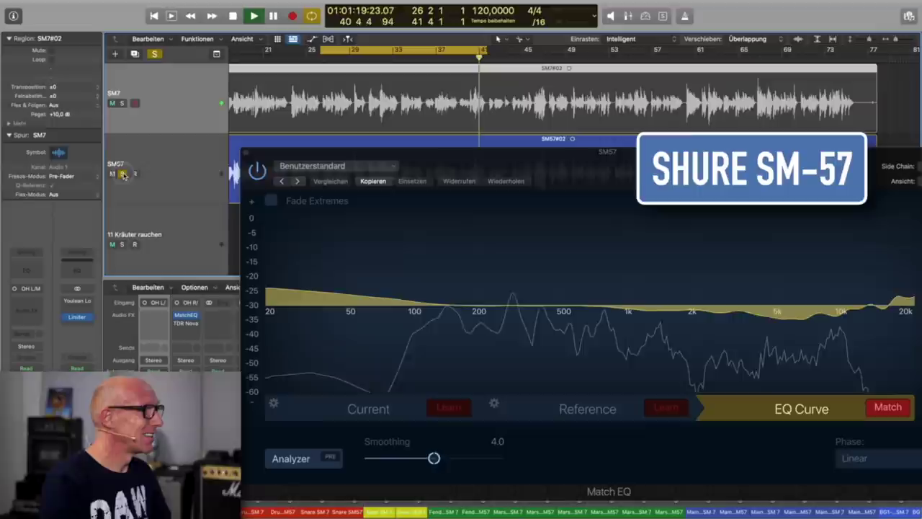
pyautogui.press('space')
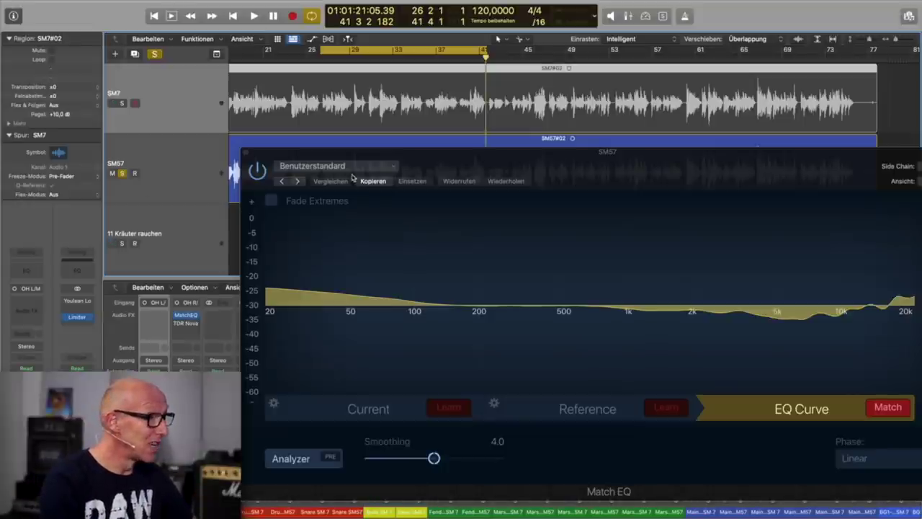
# - Close and bypass the Match EQ on the SM57 channel, and open and activate TDR Nova in its place
pyautogui.moveTo(563, 159); pyautogui.dragTo(504, 90)
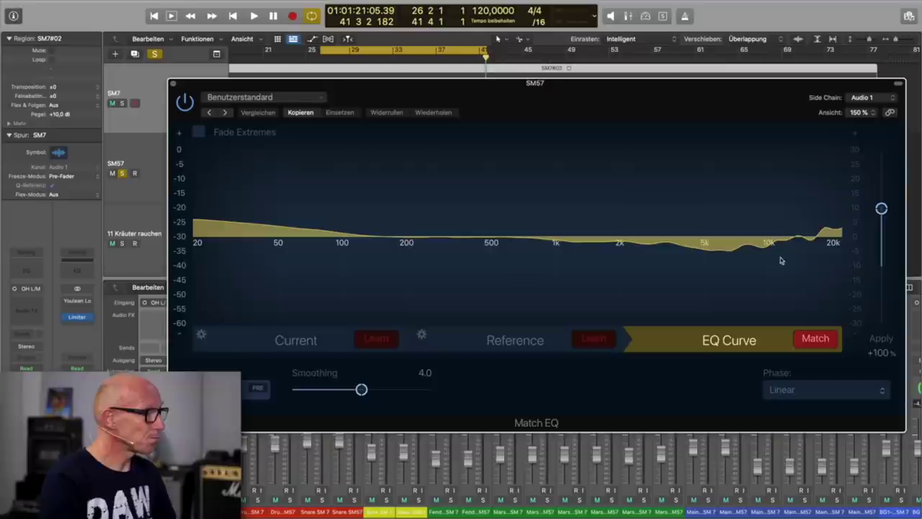
pyautogui.click(173, 83)
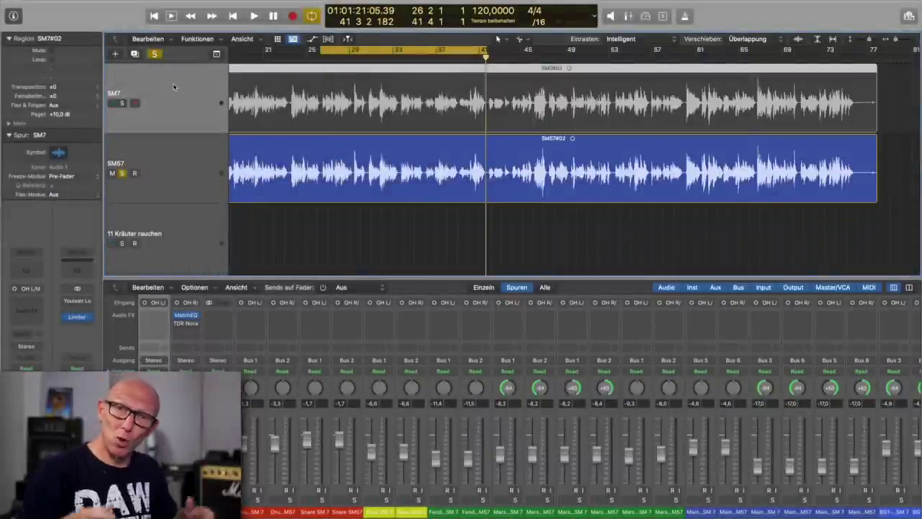
pyautogui.click(186, 323)
pyautogui.moveTo(507, 128); pyautogui.dragTo(696, 87)
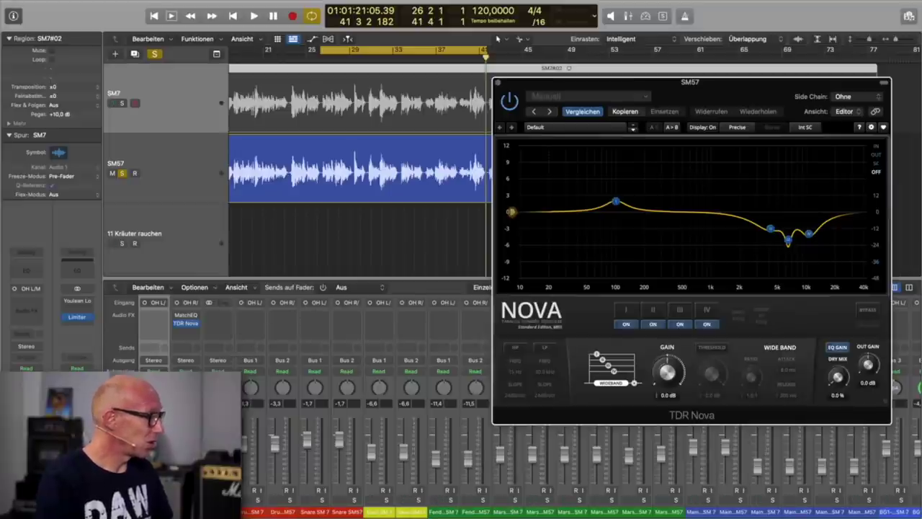
# - Compare the SM7 with the TDR Nova-corrected SM57 during playback by alternating their solos, and stop on the SM57
pyautogui.press('Up')
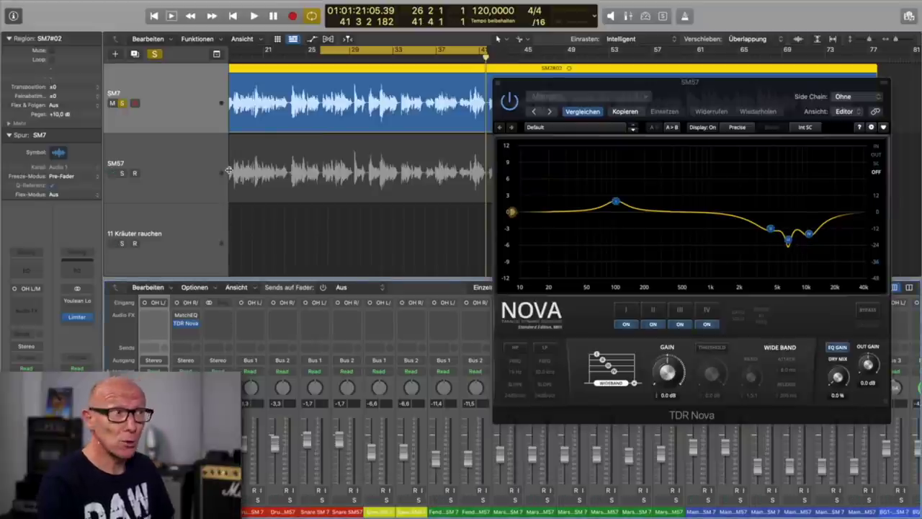
pyautogui.press('space')
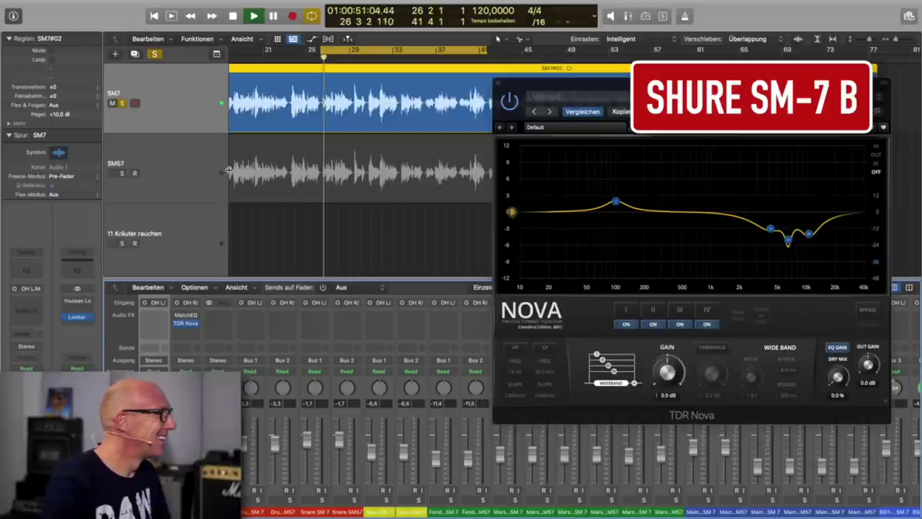
pyautogui.click(122, 173)
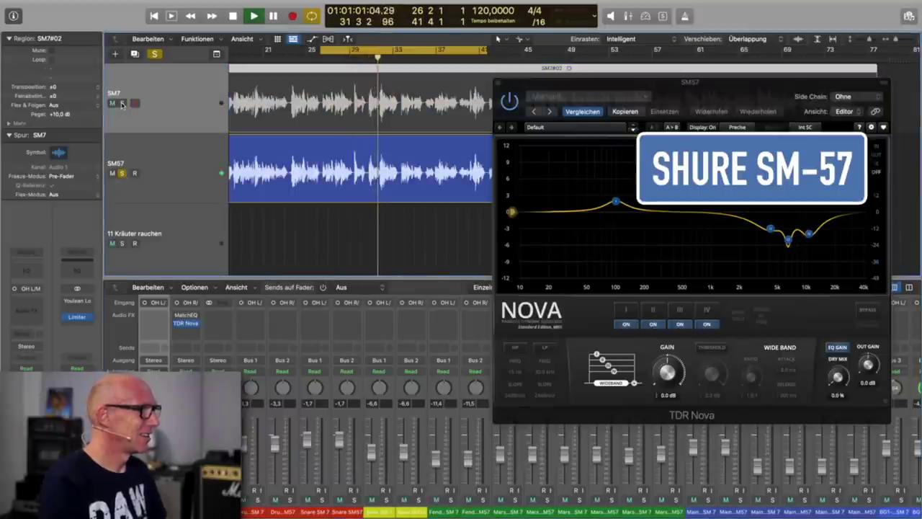
pyautogui.click(122, 104)
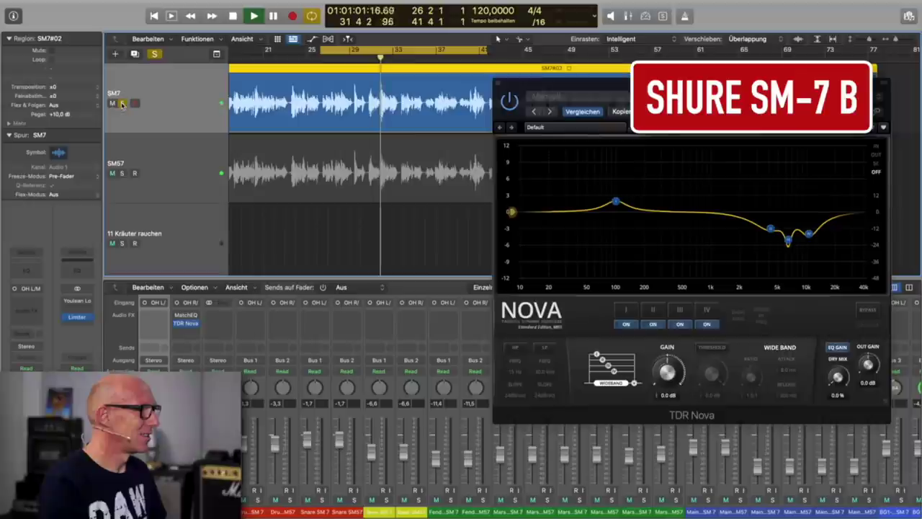
pyautogui.click(122, 174)
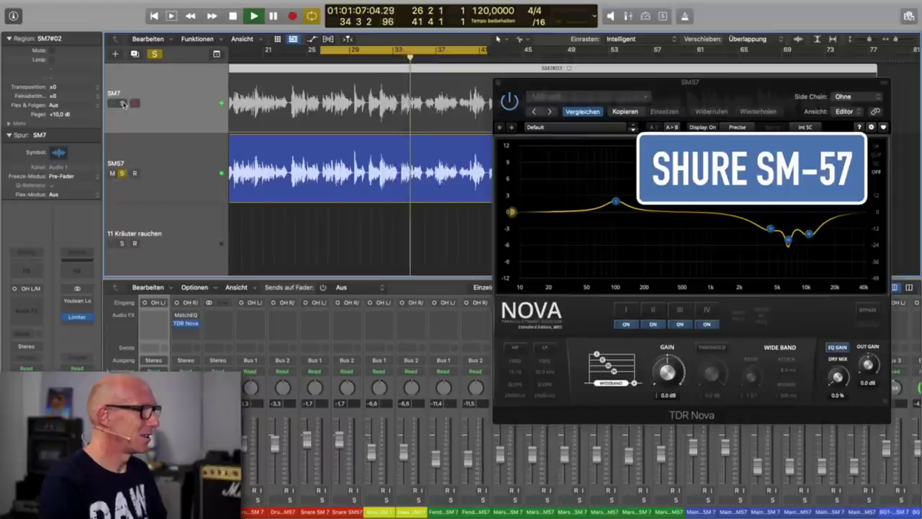
pyautogui.click(123, 104)
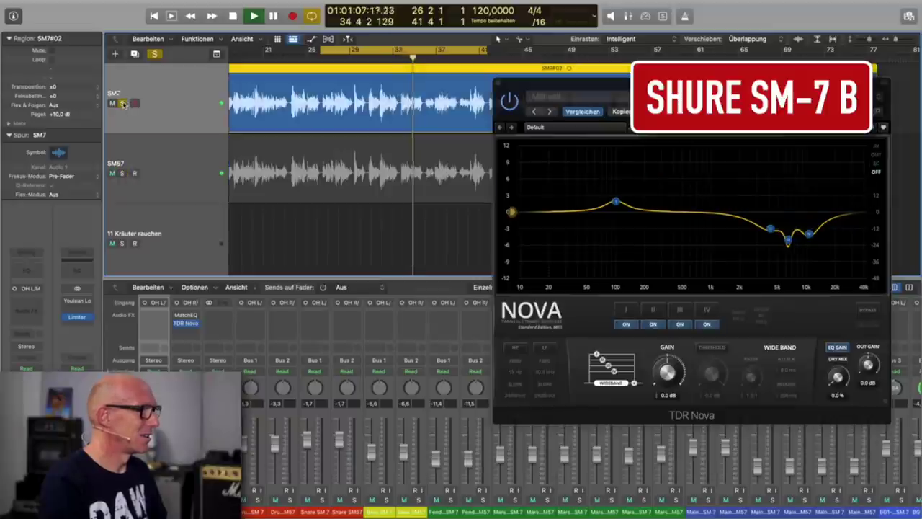
pyautogui.click(122, 174)
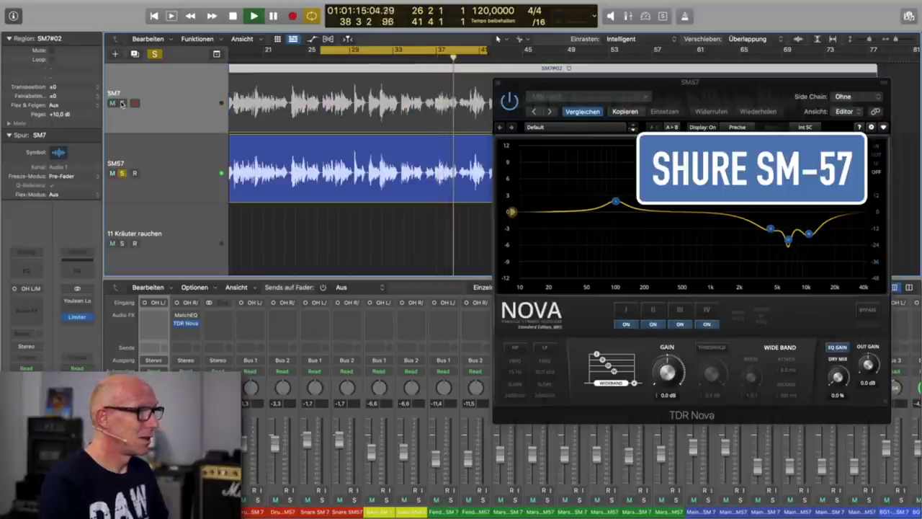
pyautogui.click(121, 103)
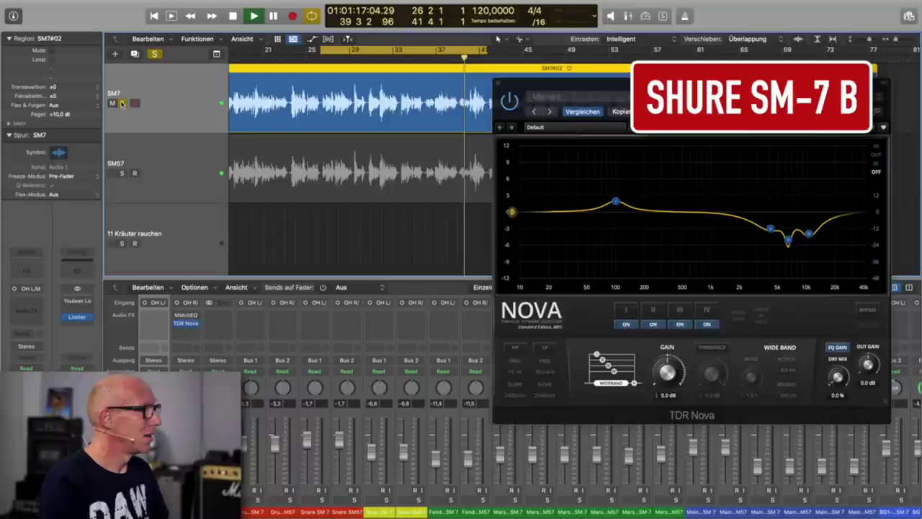
pyautogui.click(122, 173)
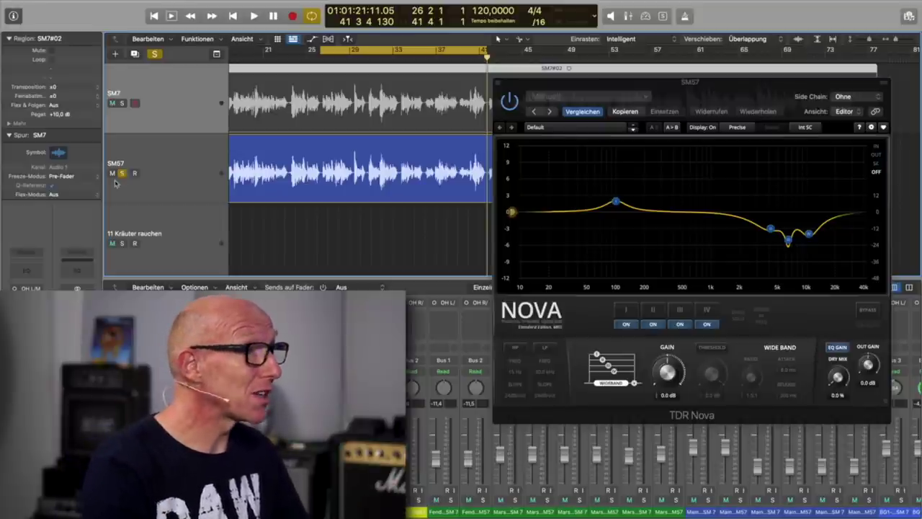
# - Close TDR Nova and move the playhead and cycle range to the song section at Marker 1, bar 89
pyautogui.moveTo(499, 92); pyautogui.dragTo(410, 91)
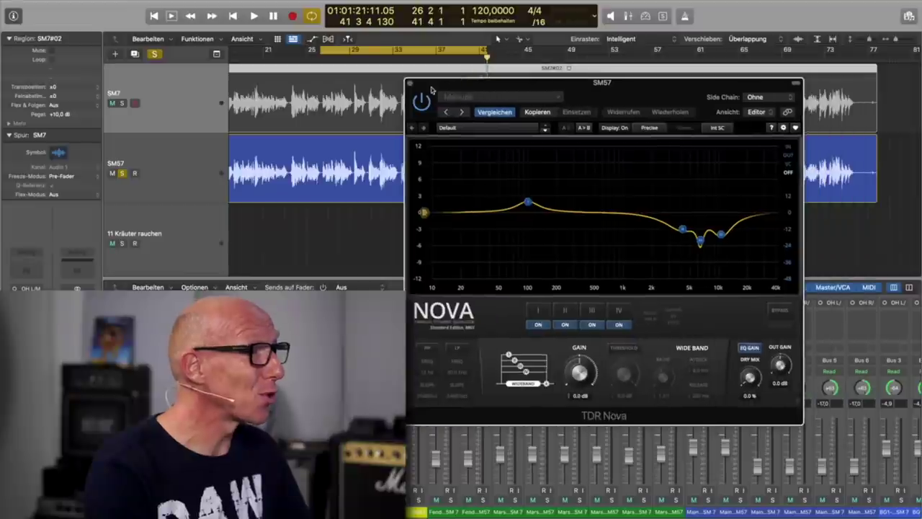
pyautogui.click(412, 85)
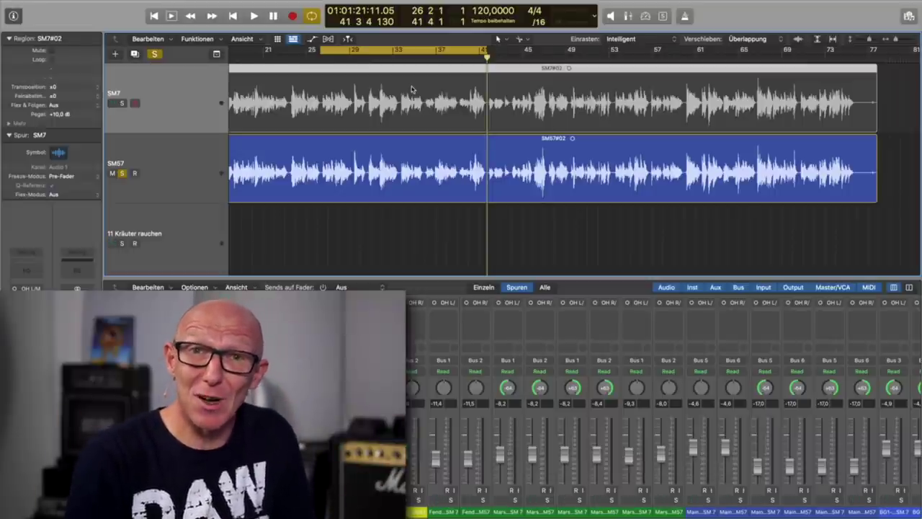
pyautogui.hscroll(10, 462, 142)
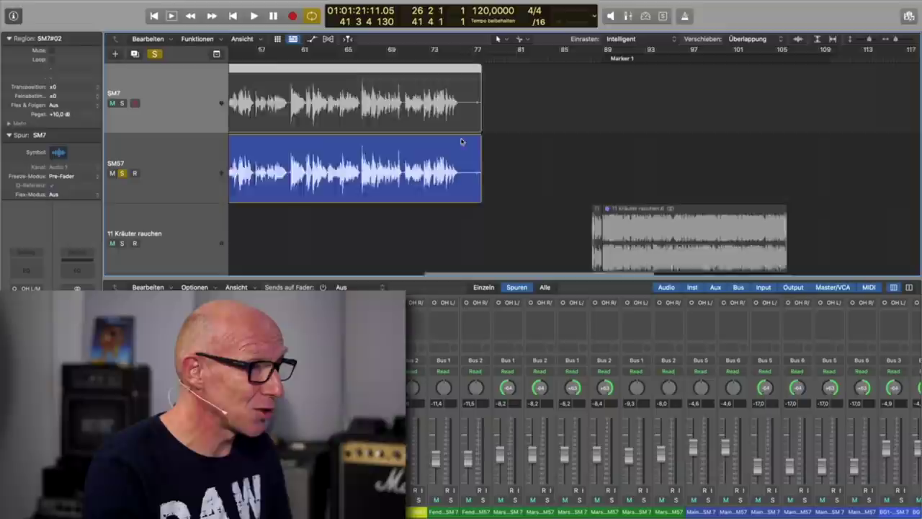
pyautogui.click(444, 59)
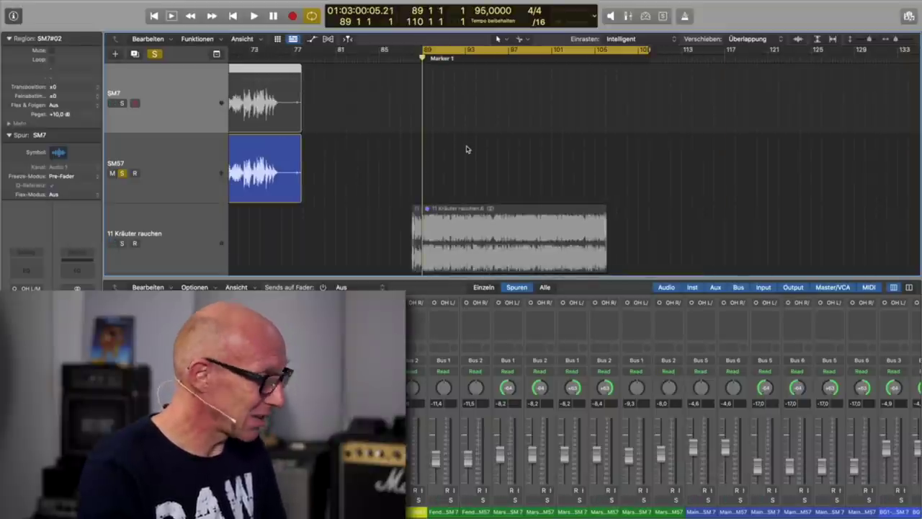
# - Examine the song's paired SM7 and SM57 tracks and their mixer channels, through to the Main SM7 and Main SM57 buses
pyautogui.scroll(-8, 479, 191)
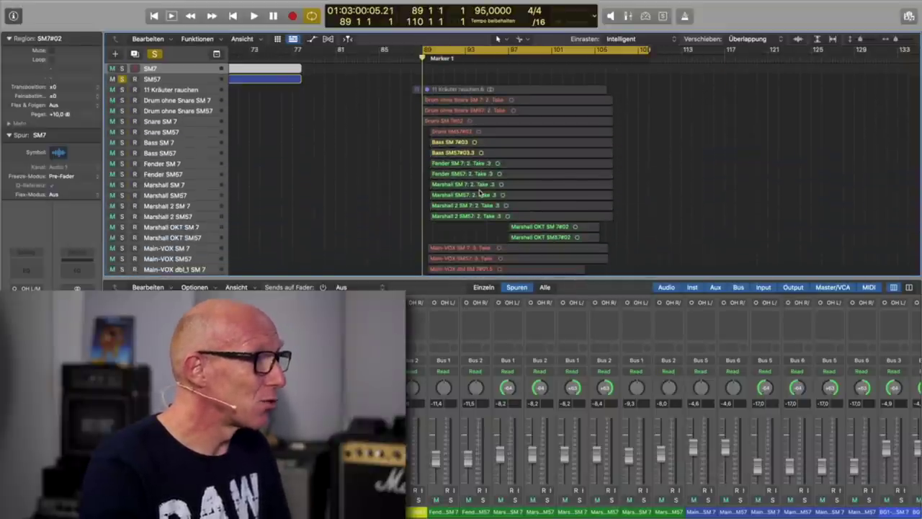
pyautogui.scroll(-3, 479, 191)
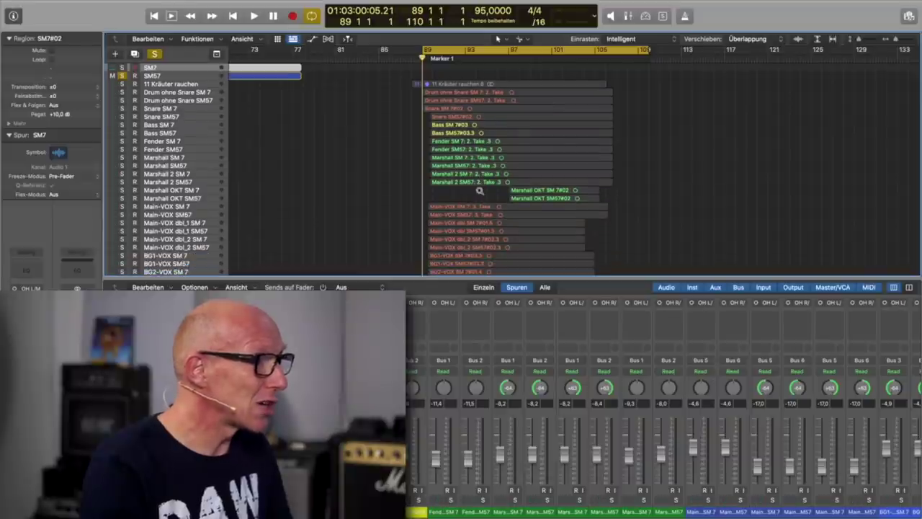
pyautogui.scroll(-3, 479, 191)
pyautogui.hscroll(-5, 481, 192)
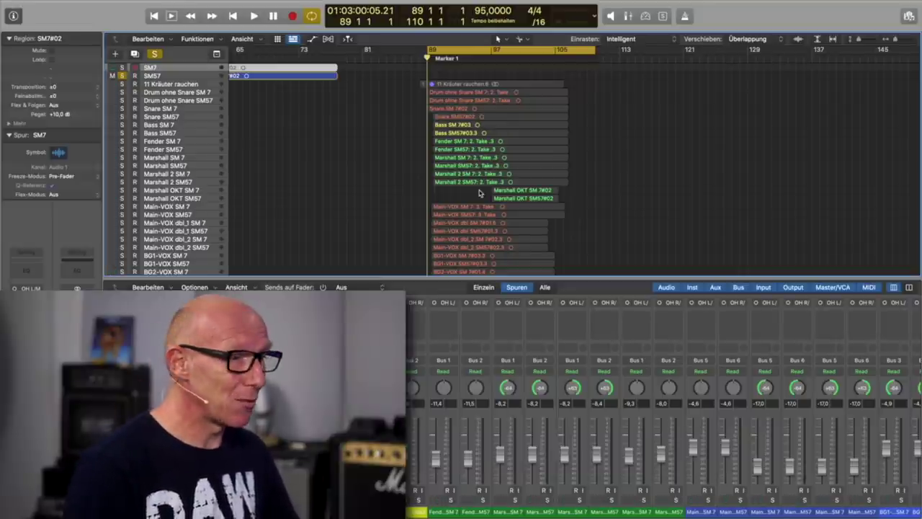
pyautogui.hscroll(5, 497, 374)
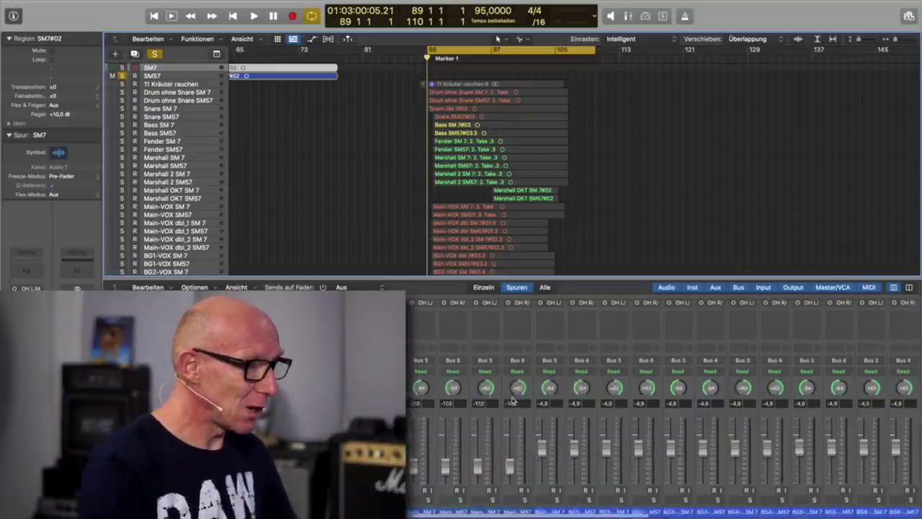
pyautogui.hscroll(2, 514, 400)
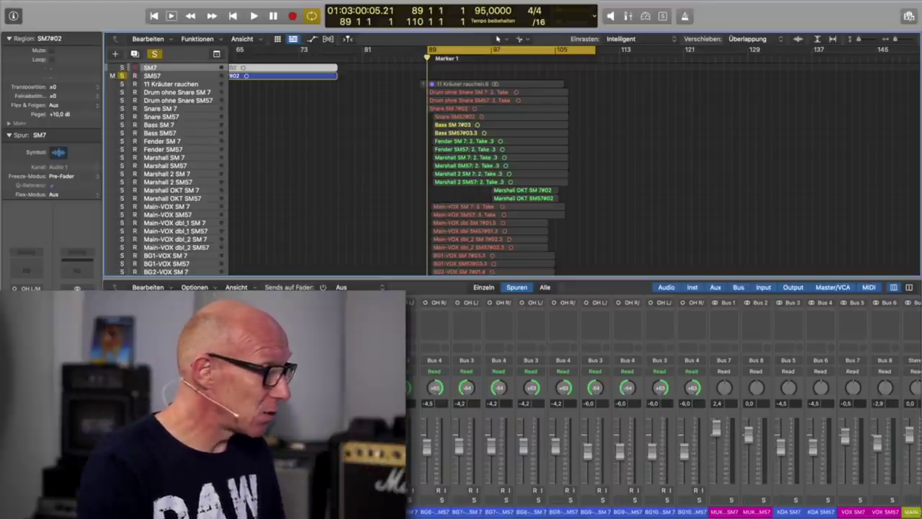
pyautogui.hscroll(-10, 663, 404)
pyautogui.hscroll(-10, 663, 404)
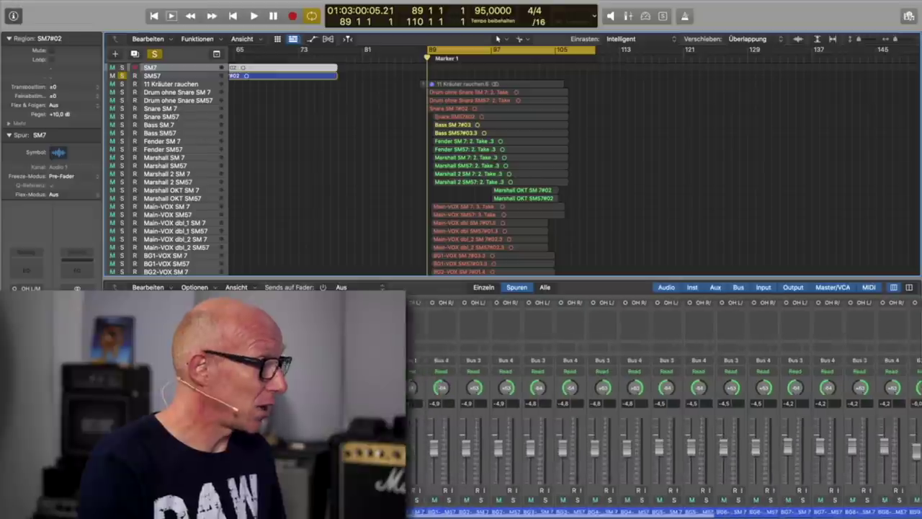
pyautogui.hscroll(-10, 663, 404)
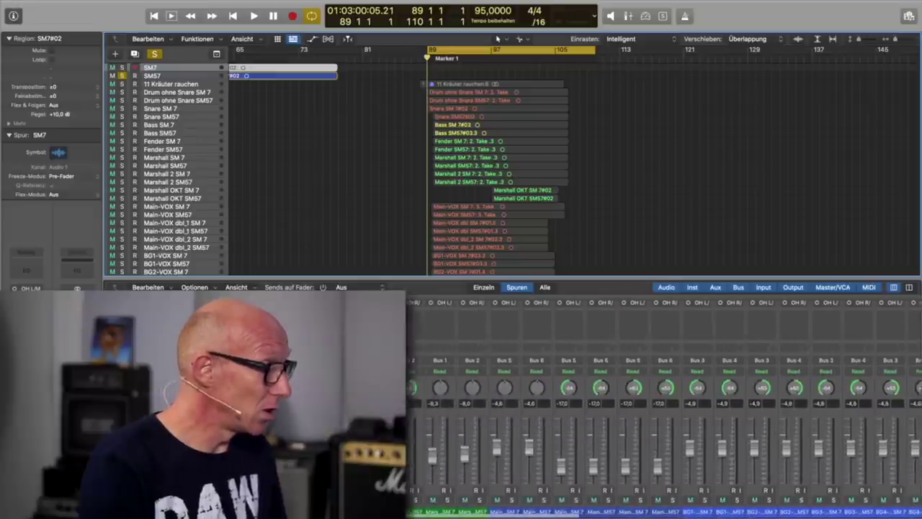
pyautogui.hscroll(10, 663, 403)
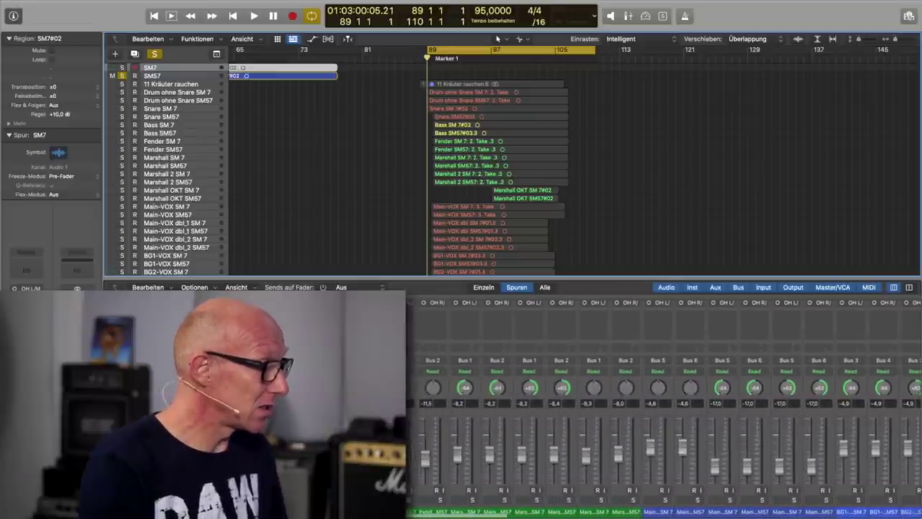
pyautogui.hscroll(10, 663, 404)
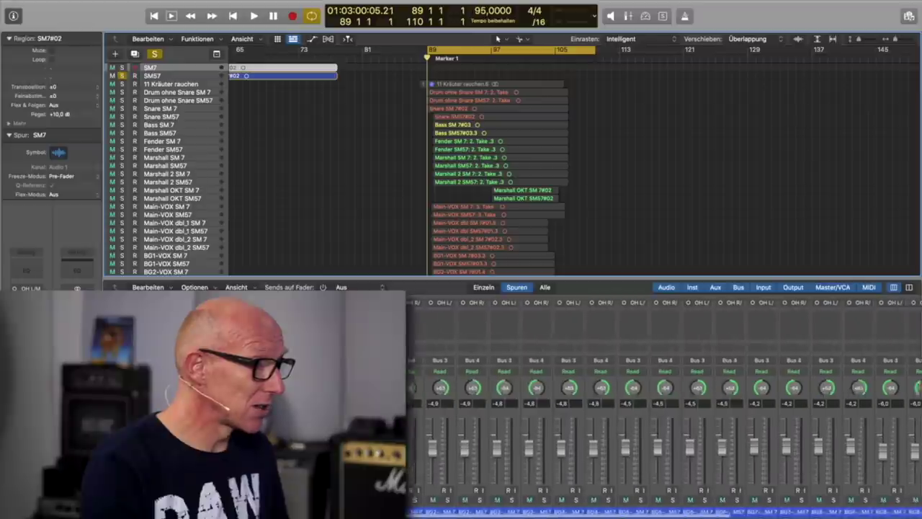
pyautogui.hscroll(1, 663, 404)
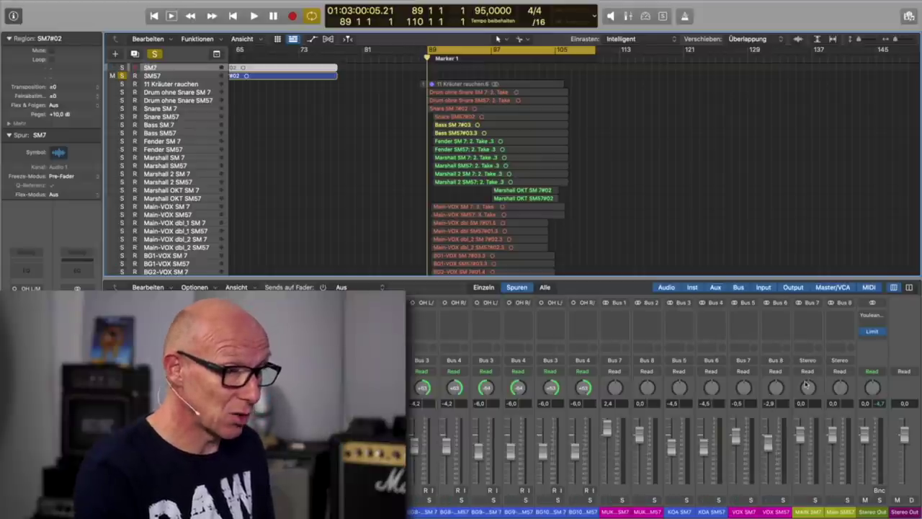
# - Solo the Main SM7 bus and start playback of the song from Marker 1
pyautogui.click(816, 500)
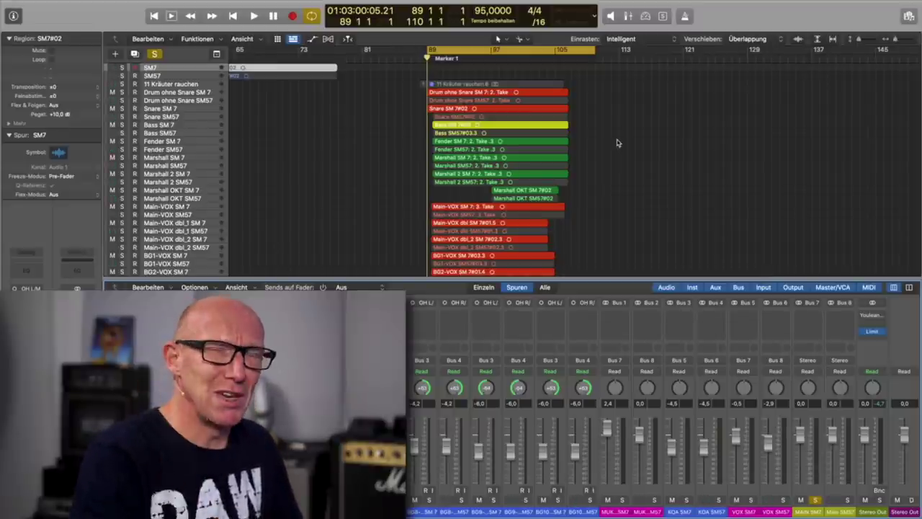
pyautogui.hotkey('ctrl', 'm')
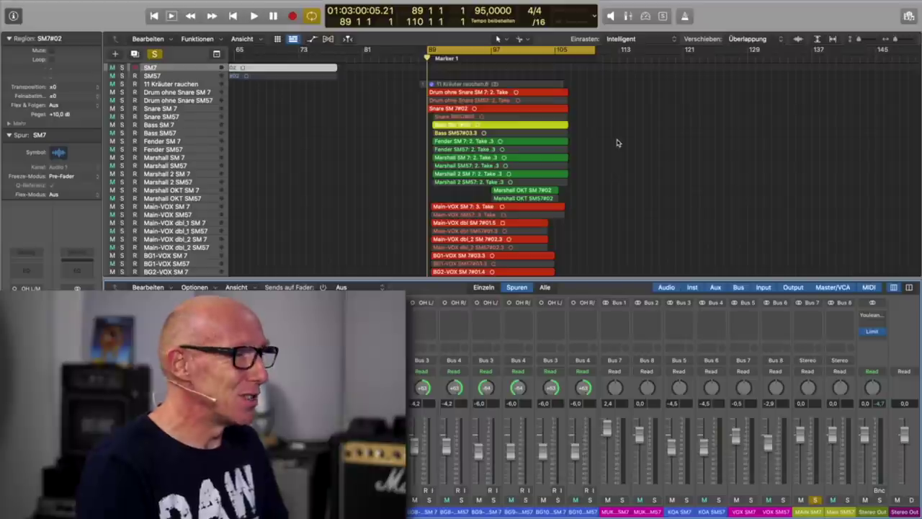
pyautogui.press('space')
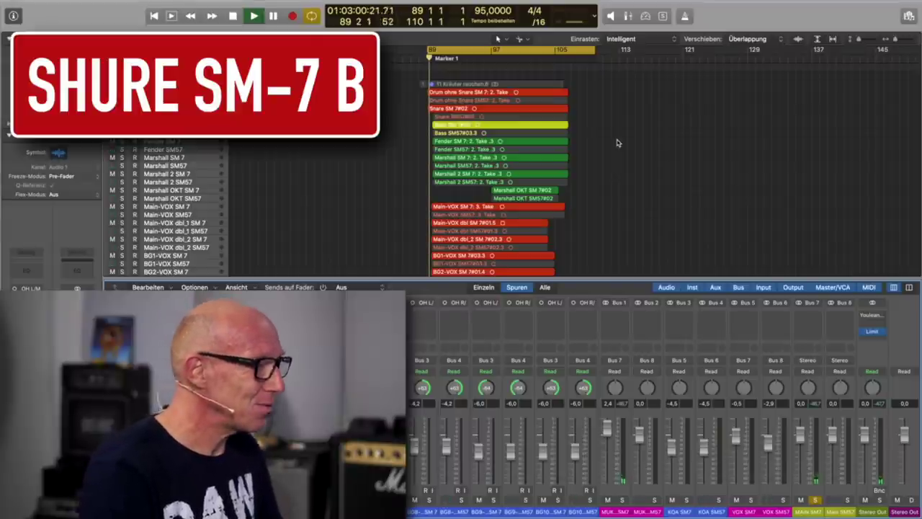
# - Compare the full song mixes during playback by alternating the solos of the Main SM7 and Main SM57 buses, and stop on Main SM57
pyautogui.click(849, 500)
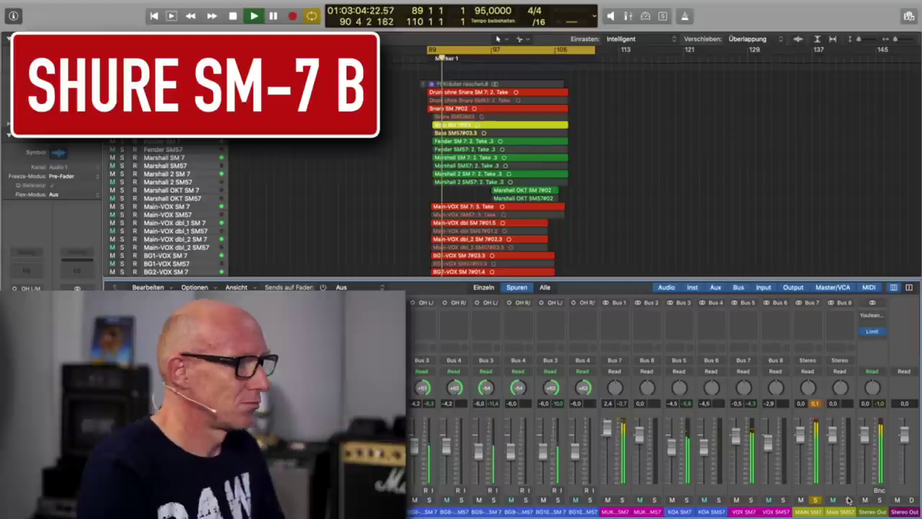
pyautogui.click(849, 500)
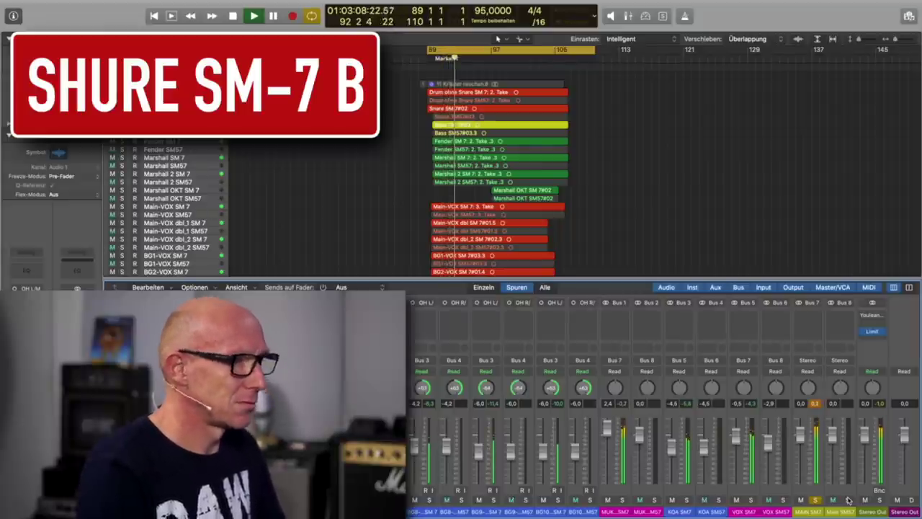
pyautogui.click(849, 500)
pyautogui.click(849, 500)
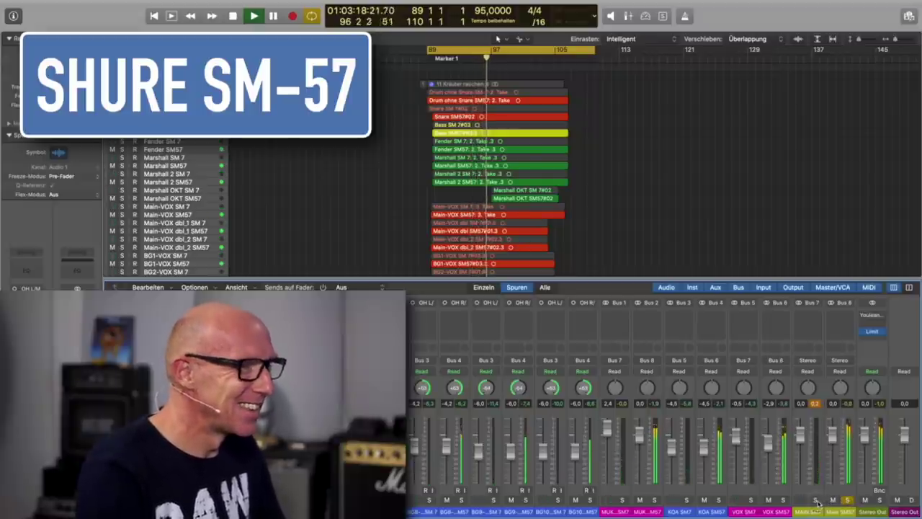
pyautogui.click(817, 500)
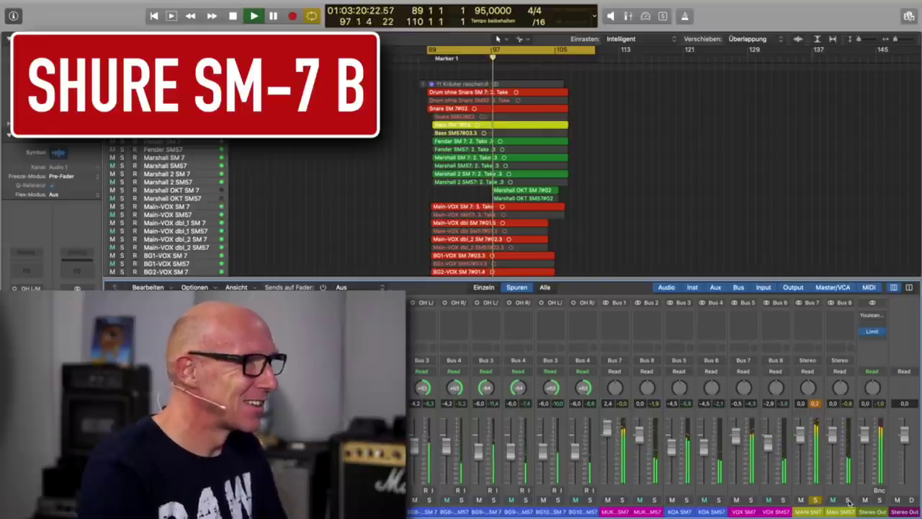
pyautogui.click(848, 501)
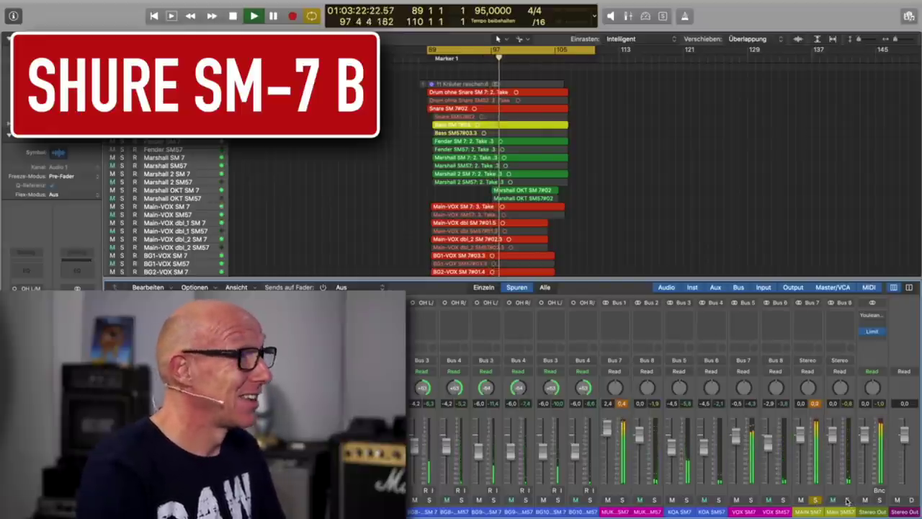
pyautogui.click(848, 500)
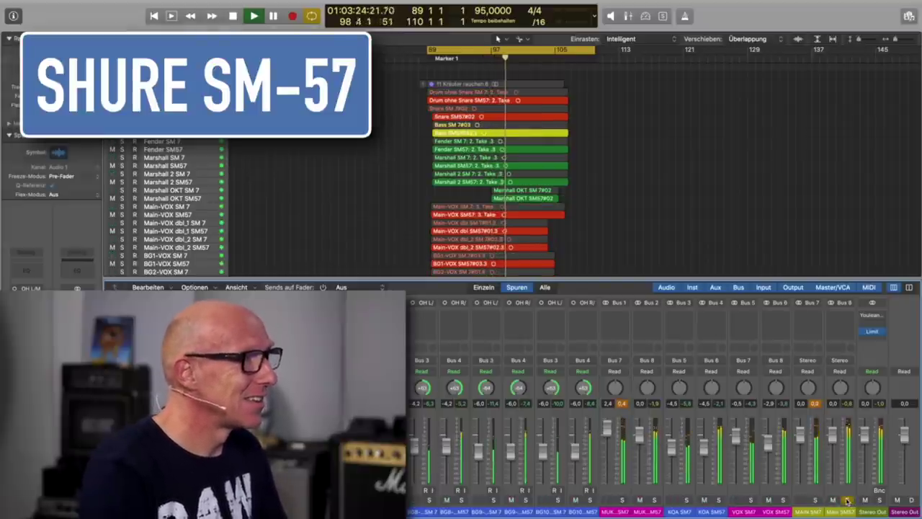
pyautogui.click(816, 500)
pyautogui.click(815, 500)
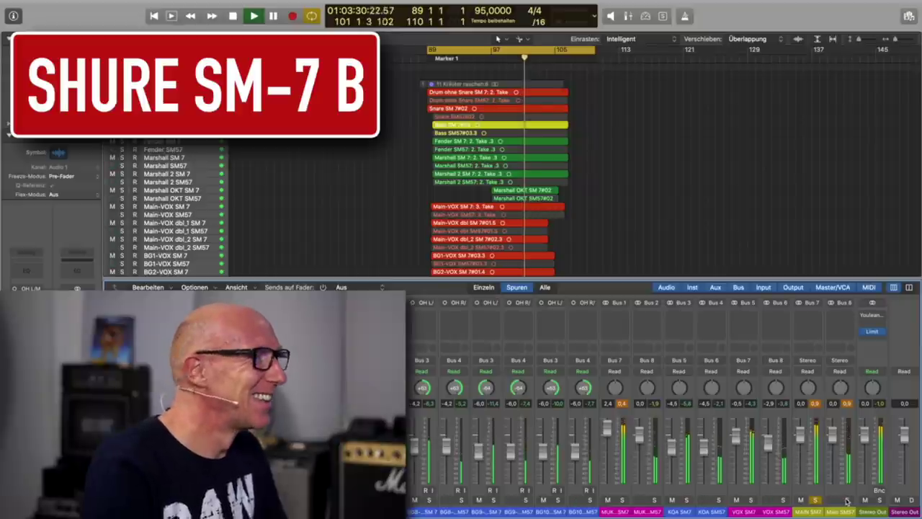
pyautogui.click(849, 500)
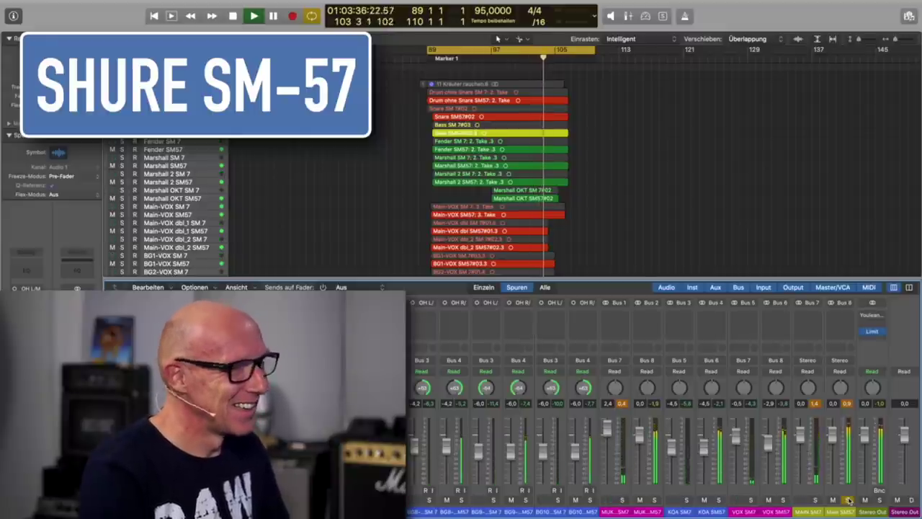
pyautogui.click(816, 500)
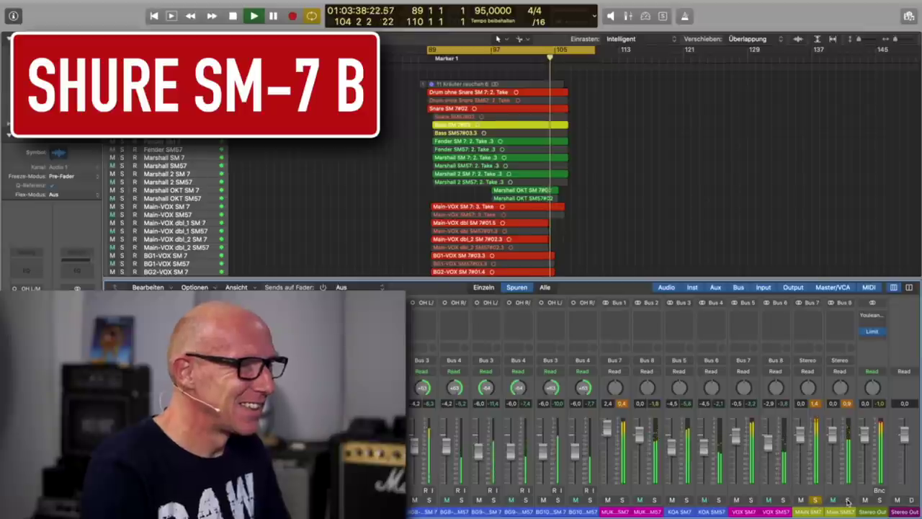
pyautogui.click(849, 500)
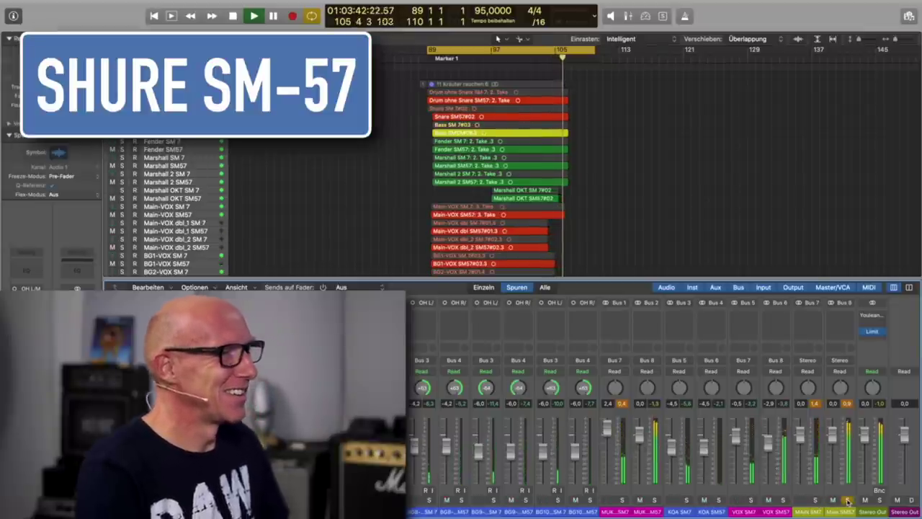
pyautogui.press('space')
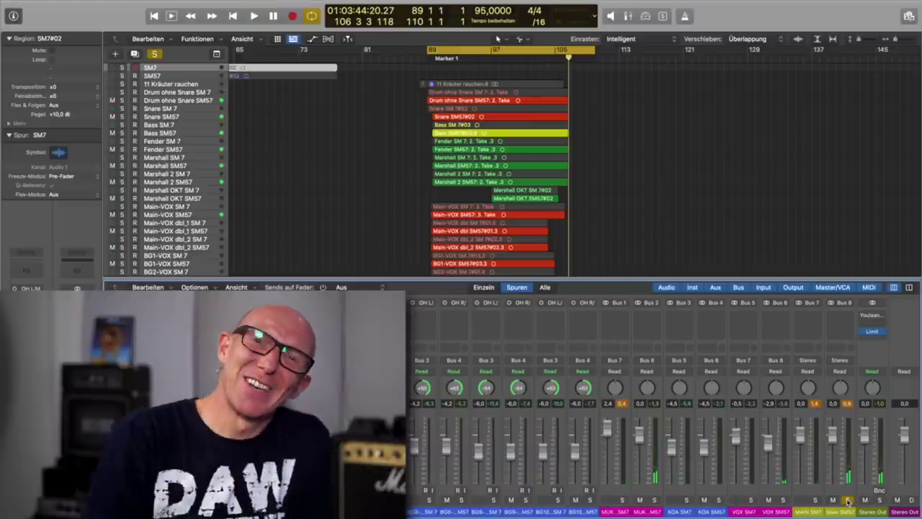
pyautogui.click(848, 501)
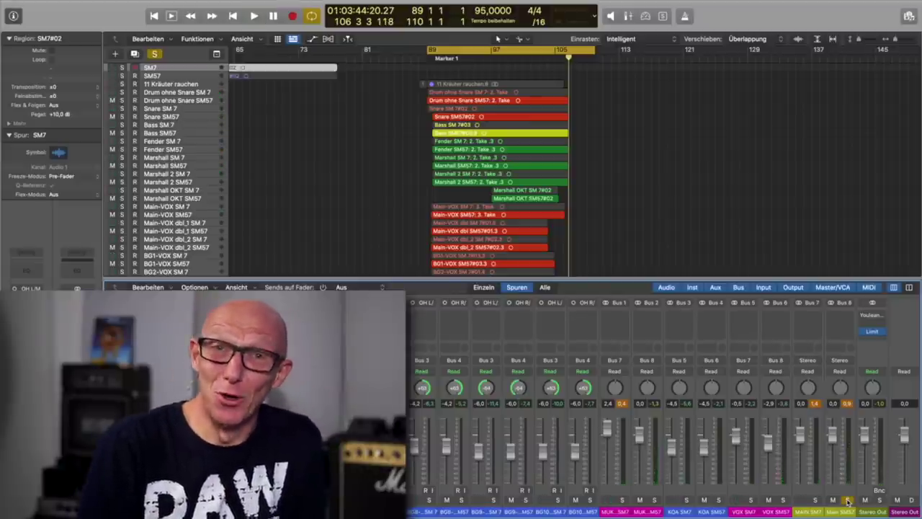
pyautogui.click(848, 500)
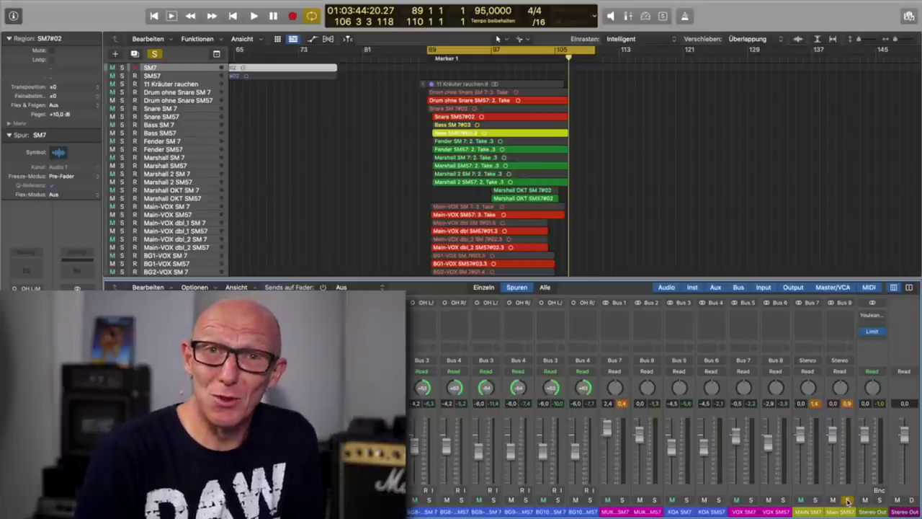
pyautogui.click(849, 501)
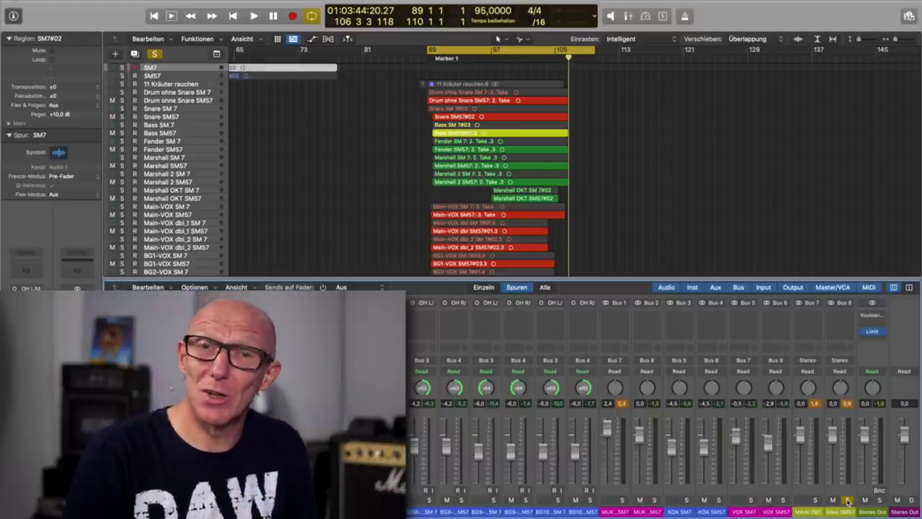
pyautogui.click(848, 501)
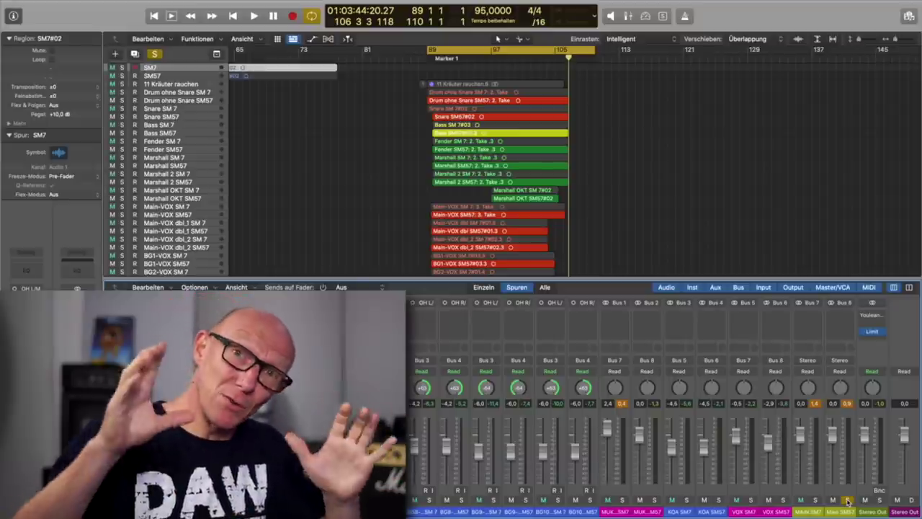
pyautogui.click(848, 501)
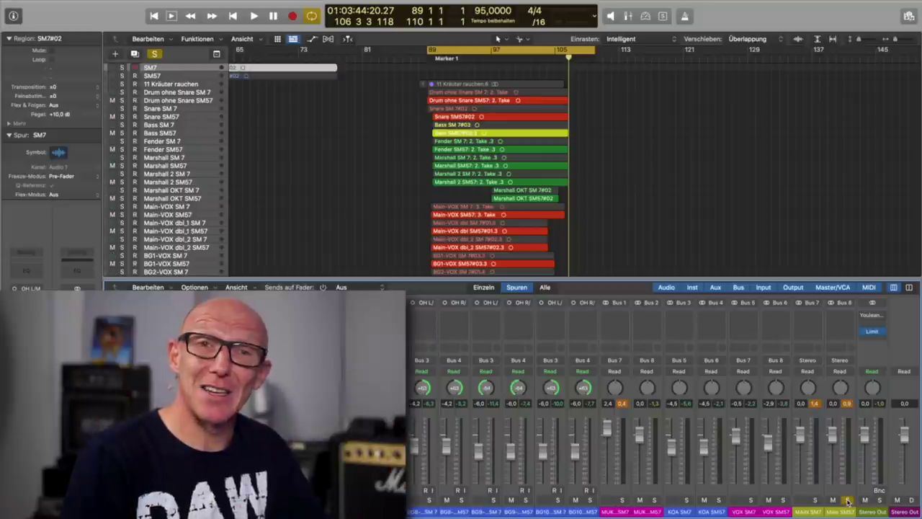
pyautogui.click(848, 501)
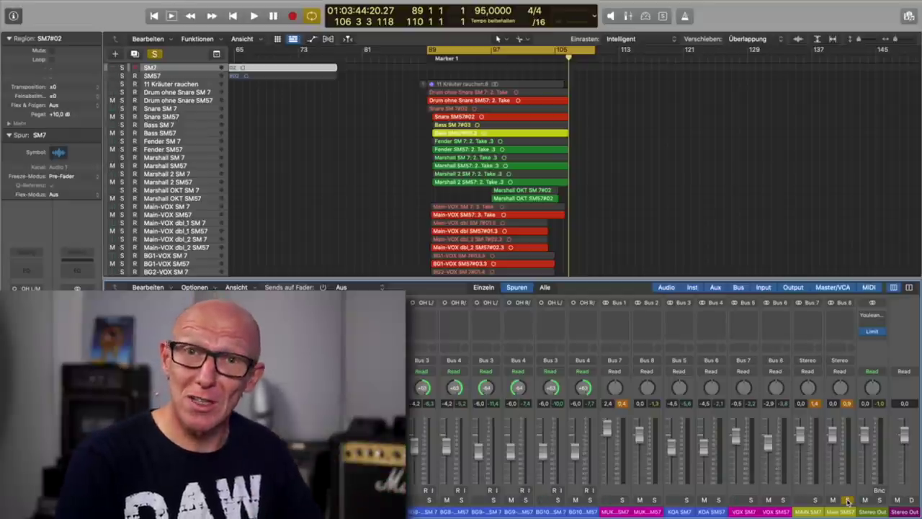
pyautogui.click(849, 501)
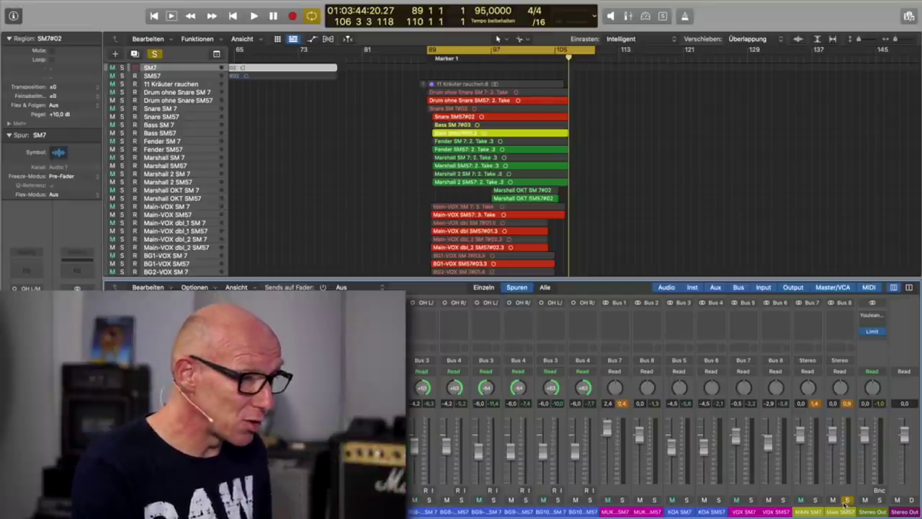
# - Play the song from Marker 1 with the MUK SM7 bus soloed, alternate with the MUK SM57 bus, and stop on the SM57
pyautogui.click(624, 501)
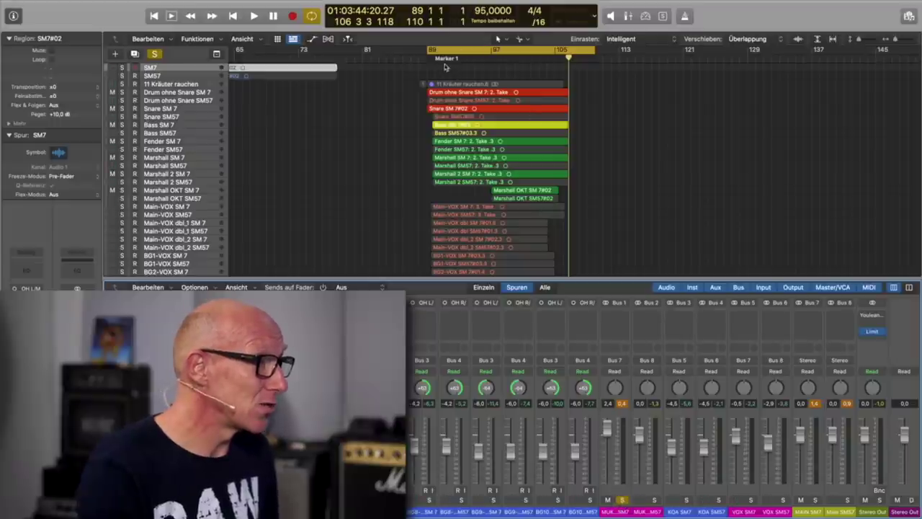
pyautogui.press('space')
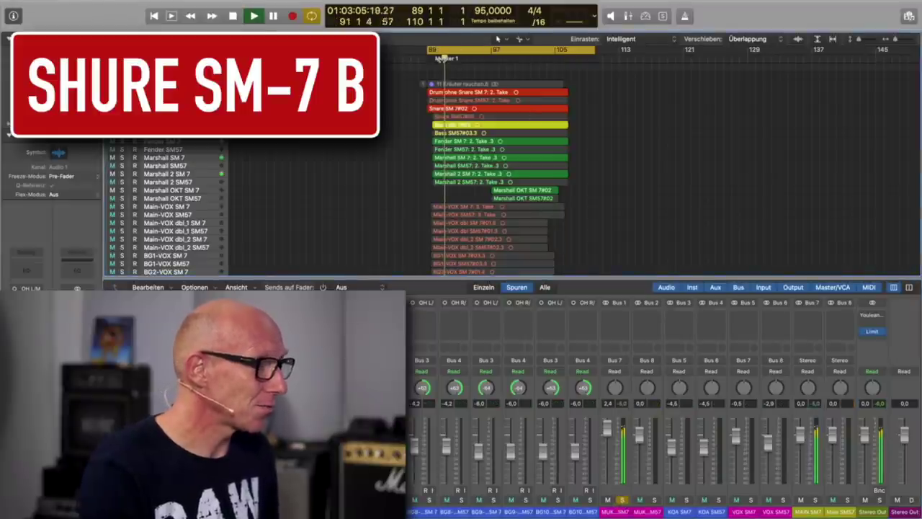
pyautogui.click(654, 500)
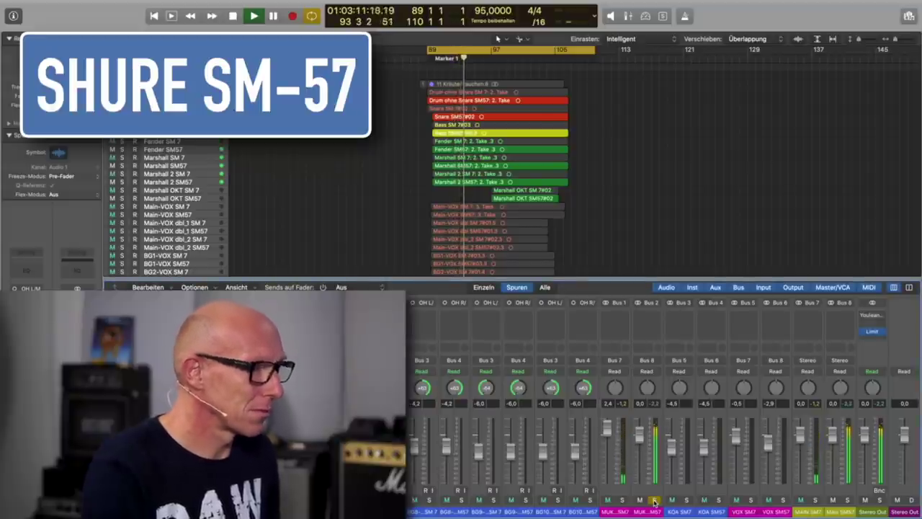
pyautogui.click(622, 500)
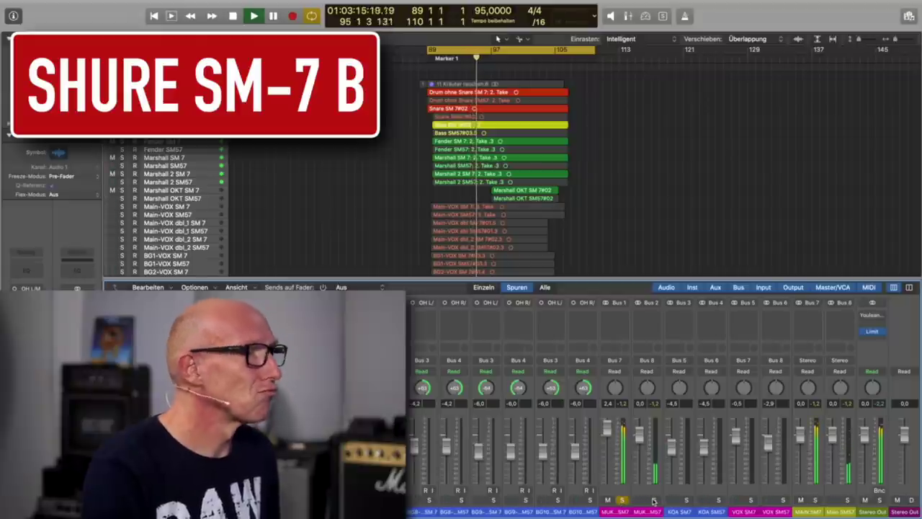
pyautogui.click(654, 500)
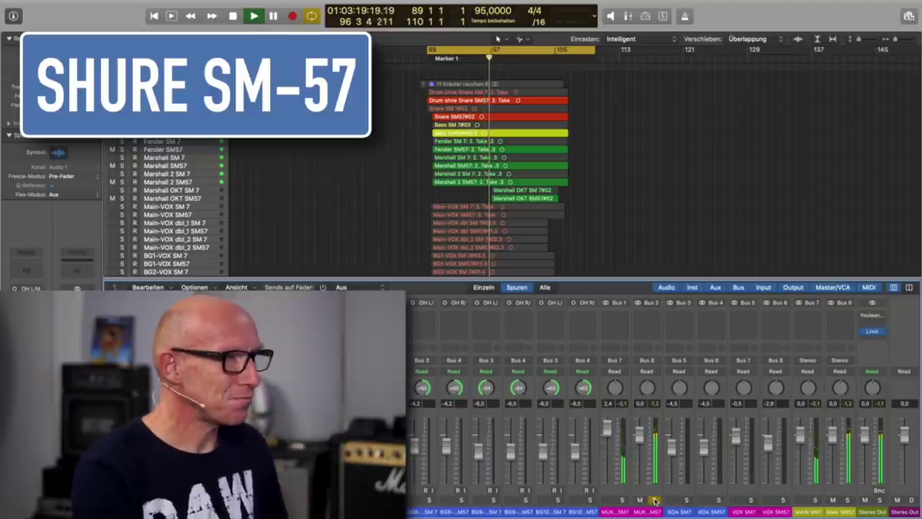
pyautogui.press('space')
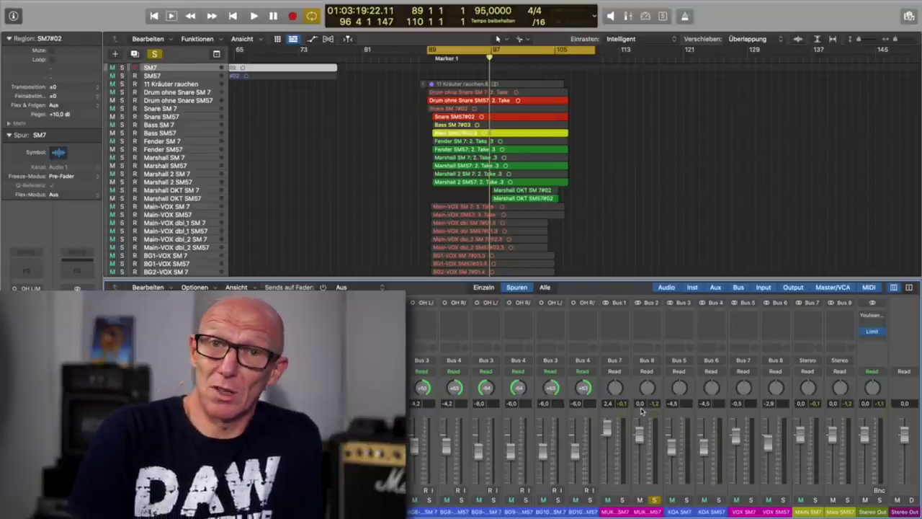
pyautogui.hotkey('ctrl', 'm')
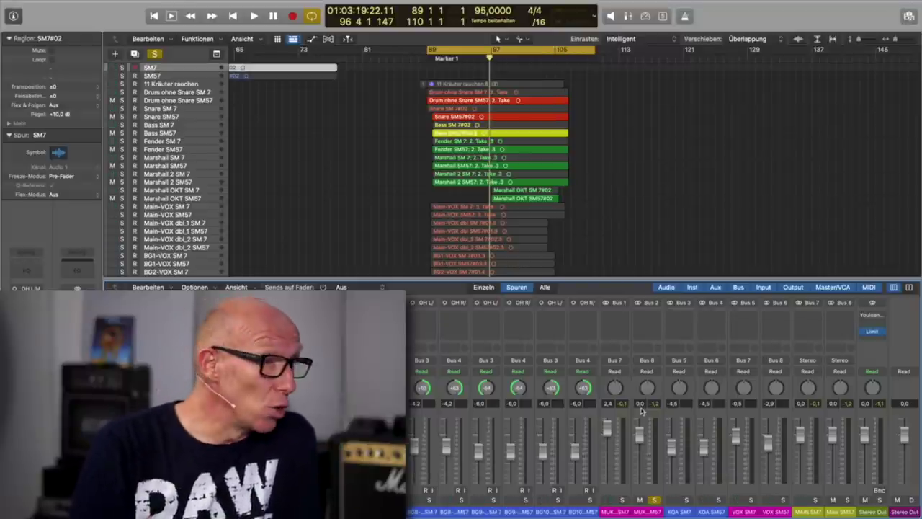
pyautogui.hotkey('ctrl', 'm')
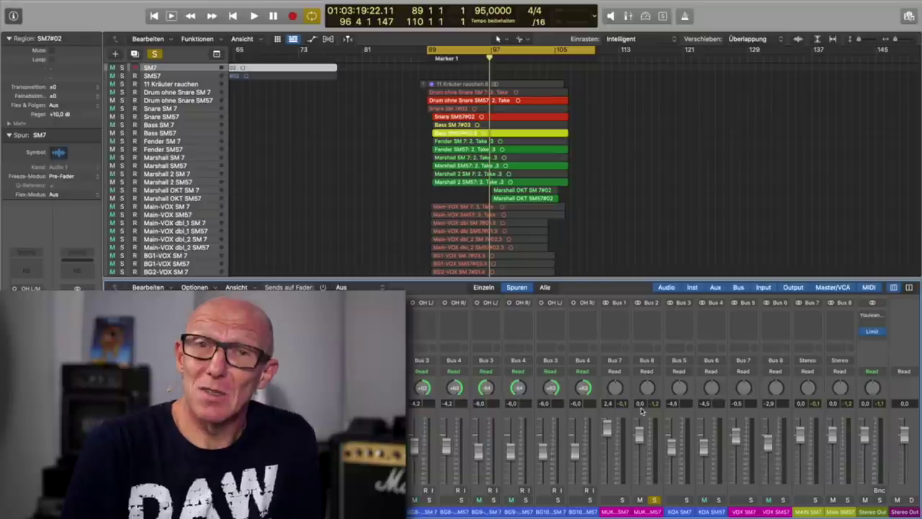
pyautogui.hotkey('ctrl', 'm')
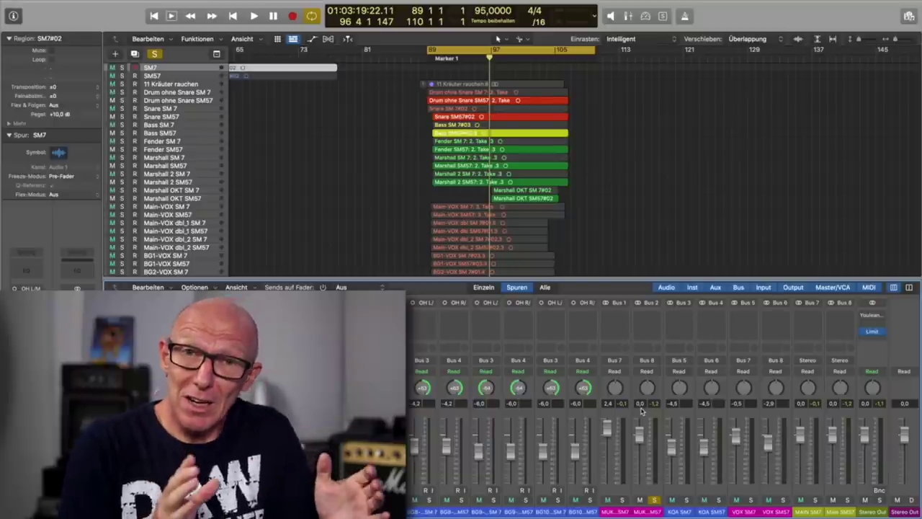
pyautogui.hotkey('ctrl', 'm')
# - Solo the VOX SM7 bus in place of the MUK SM57 bus
pyautogui.click(751, 500)
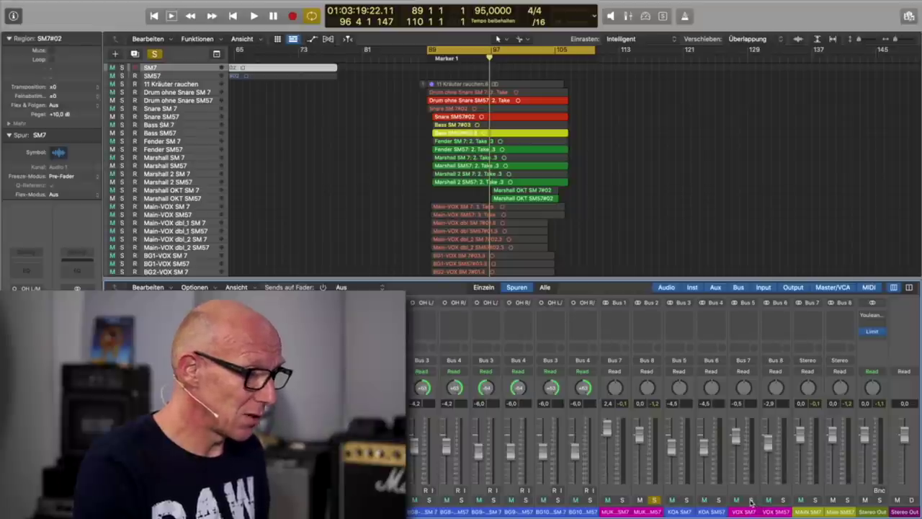
pyautogui.hotkey('ctrl', 'm')
pyautogui.hotkey('ctrl', 'm')
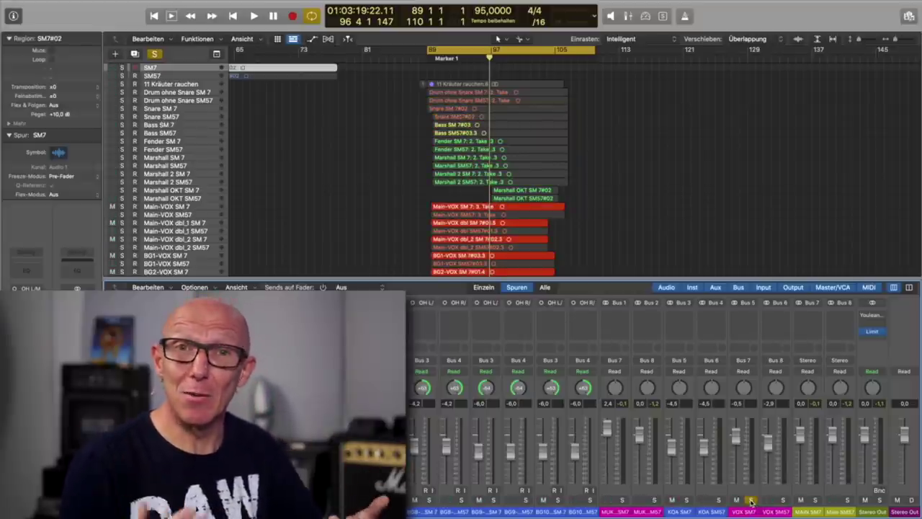
pyautogui.hotkey('ctrl', 'm')
pyautogui.hotkey('ctrl', 'm')
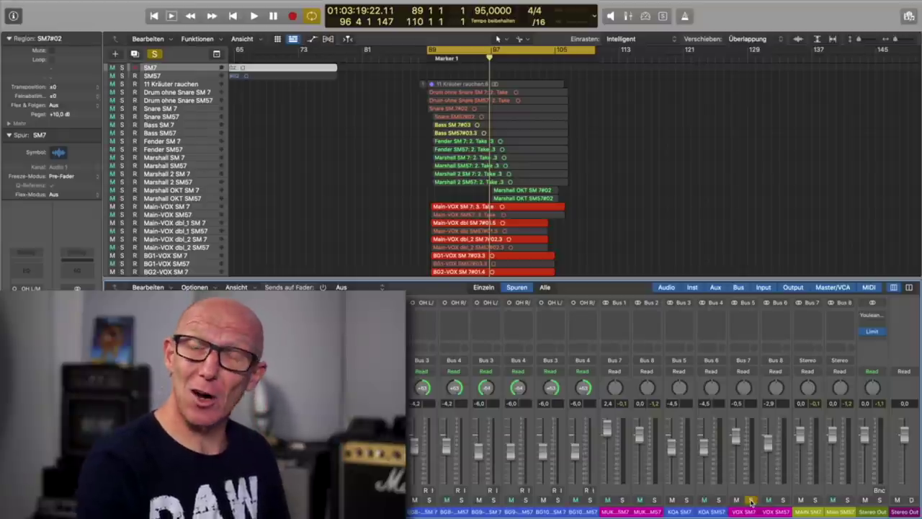
pyautogui.hotkey('ctrl', 'm')
pyautogui.hotkey('ctrl', 'm')
# - Select the vocal regions from Main-VOX SM57 through BG10-VOX SM57
pyautogui.scroll(-10, 603, 204)
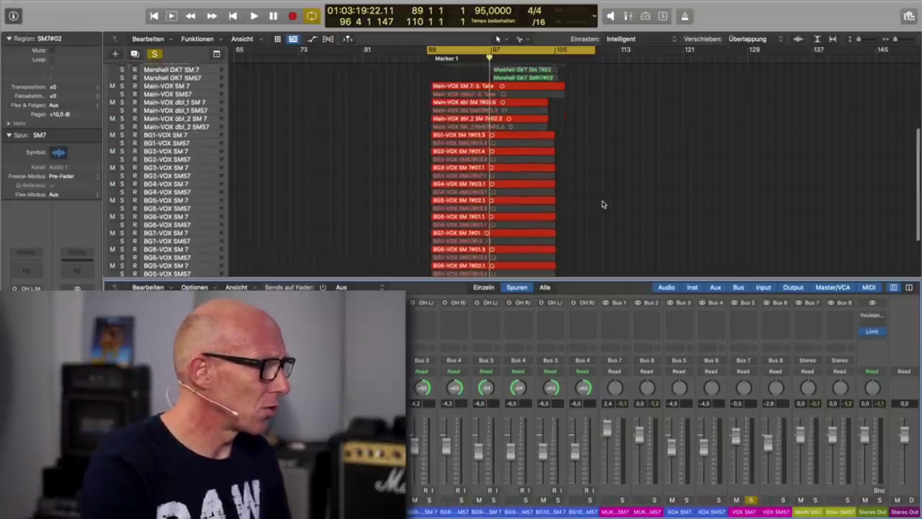
pyautogui.scroll(4, 604, 204)
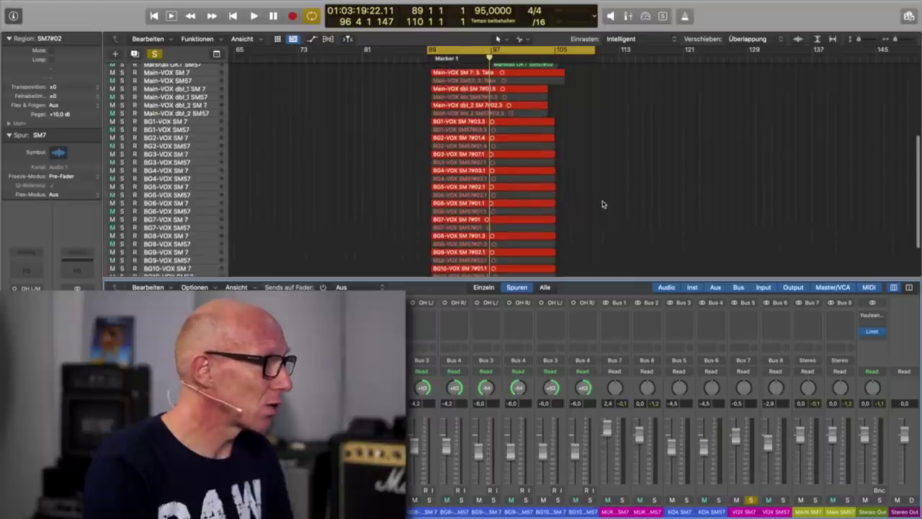
pyautogui.hotkey('ctrl', 'm')
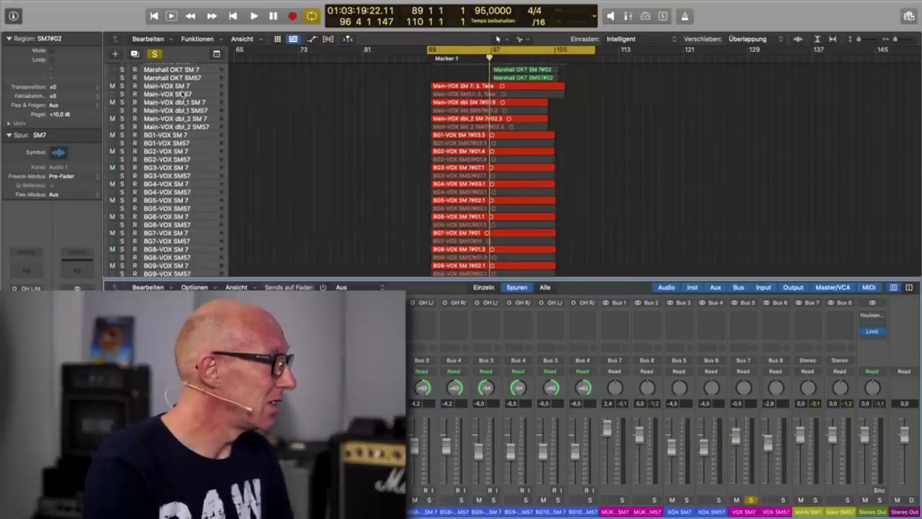
pyautogui.click(184, 94)
pyautogui.scroll(-5, 274, 169)
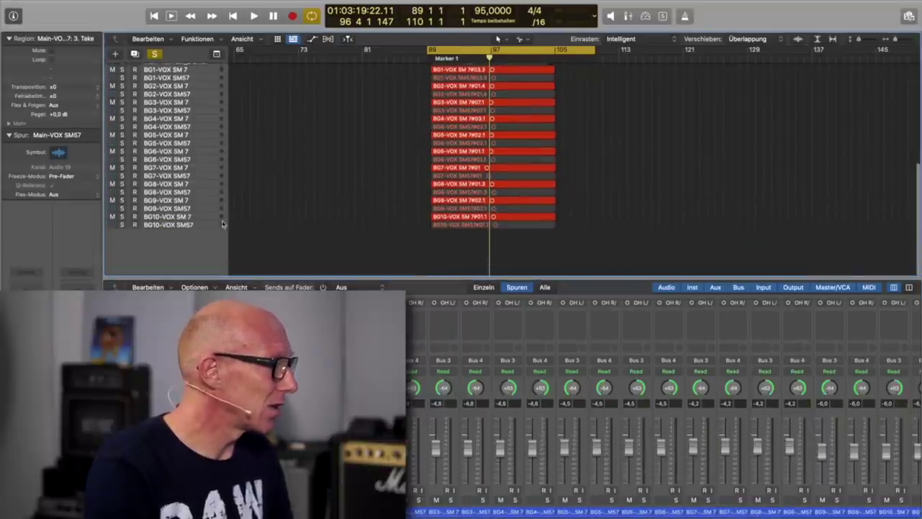
pyautogui.press('super+a')
pyautogui.scroll(5, 597, 222)
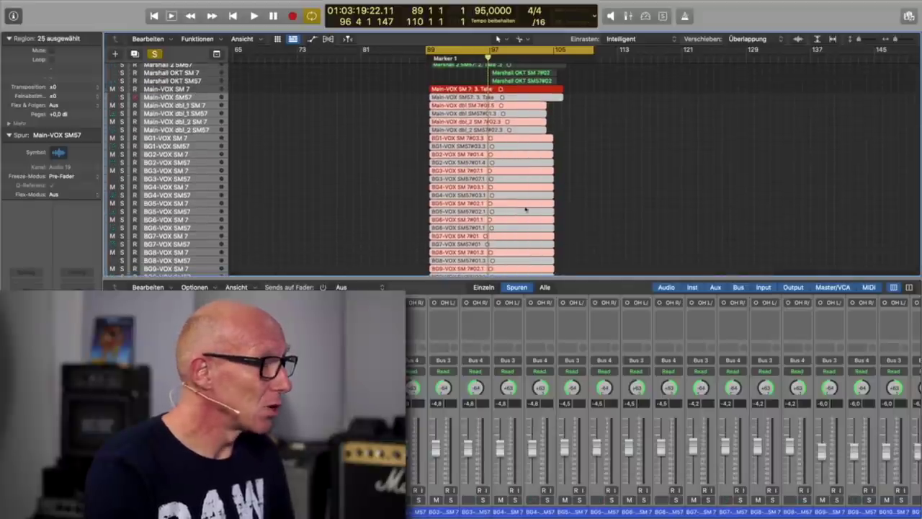
# - Select the BG1-VOX SM57 track, then play from Marker 1, alternating the solos of the VOX SM7 and VOX SM57 buses, and stop on VOX SM57
pyautogui.click(197, 149)
pyautogui.hscroll(6, 692, 432)
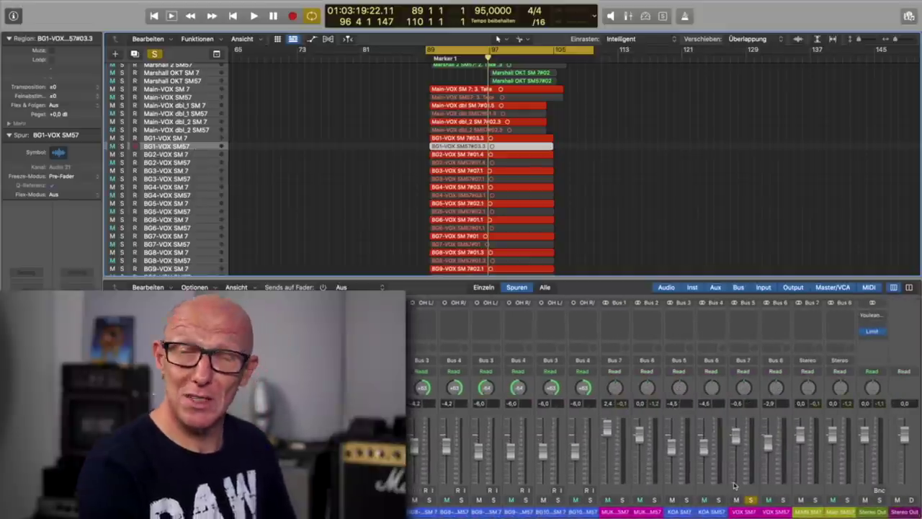
pyautogui.press('space')
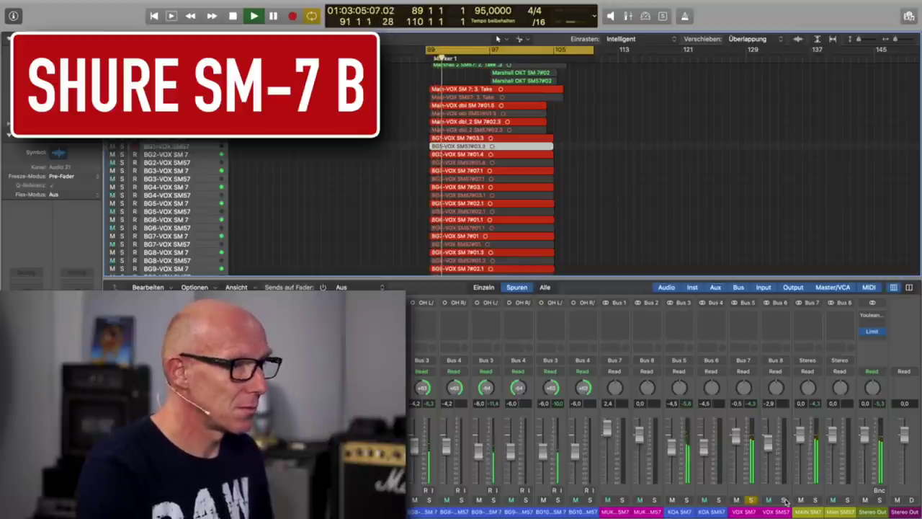
pyautogui.click(784, 500)
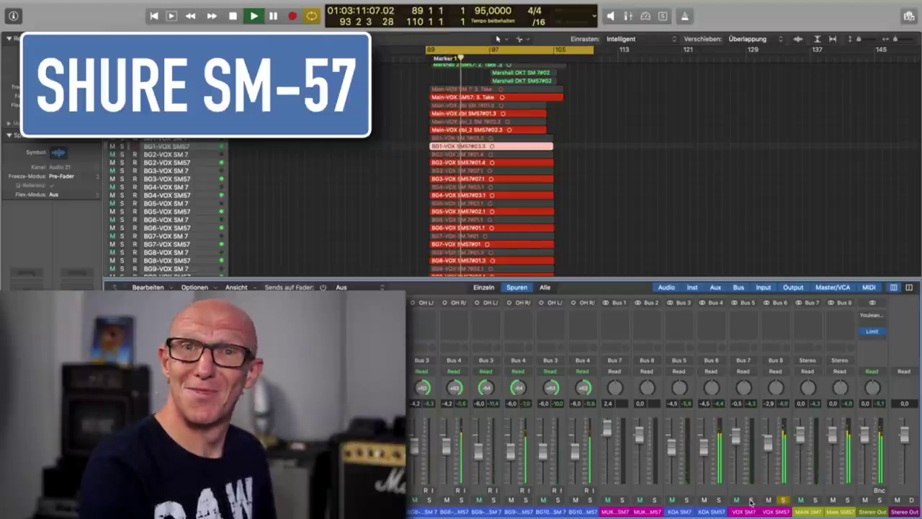
pyautogui.click(751, 500)
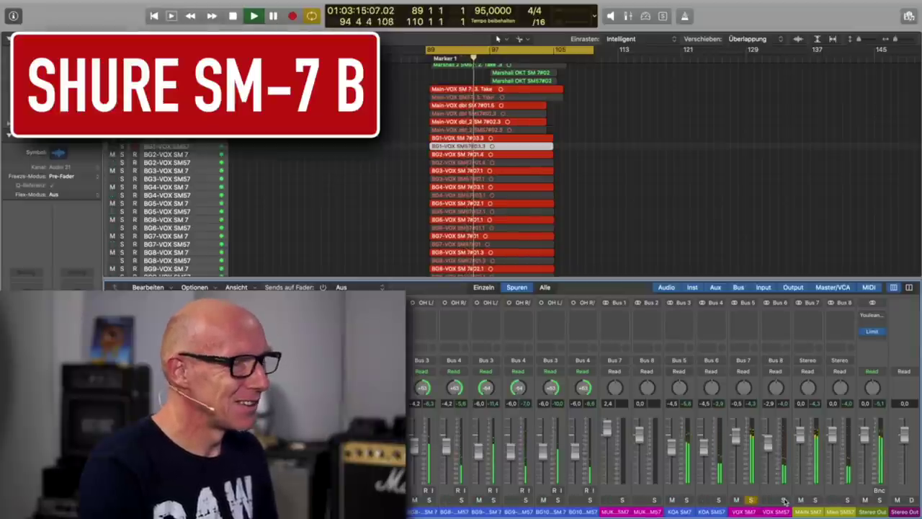
pyautogui.click(784, 500)
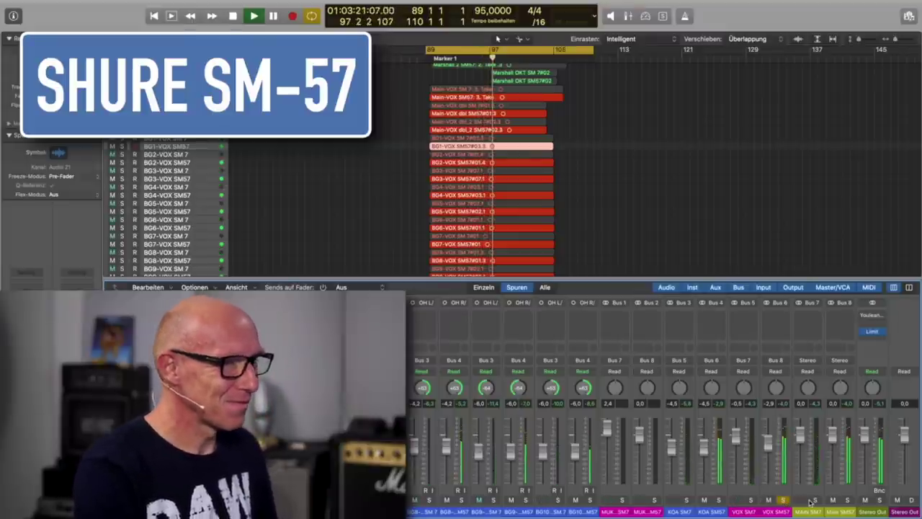
pyautogui.press('space')
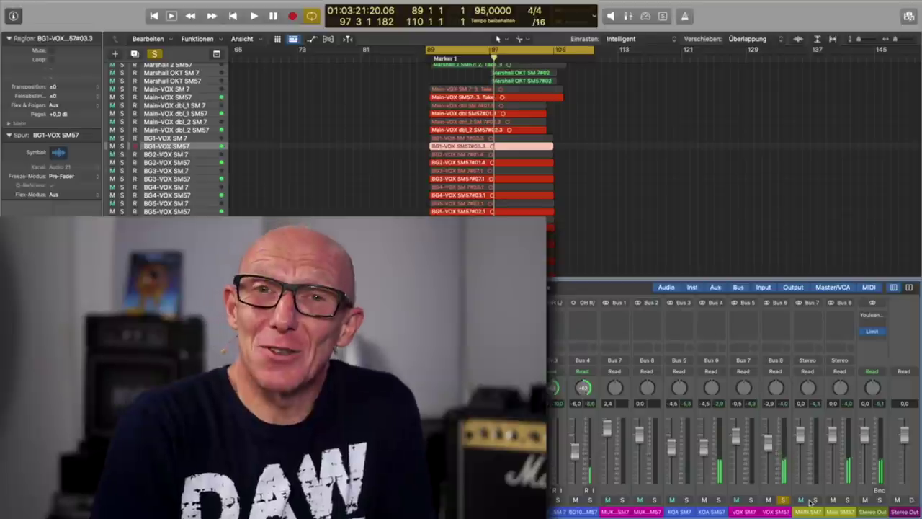